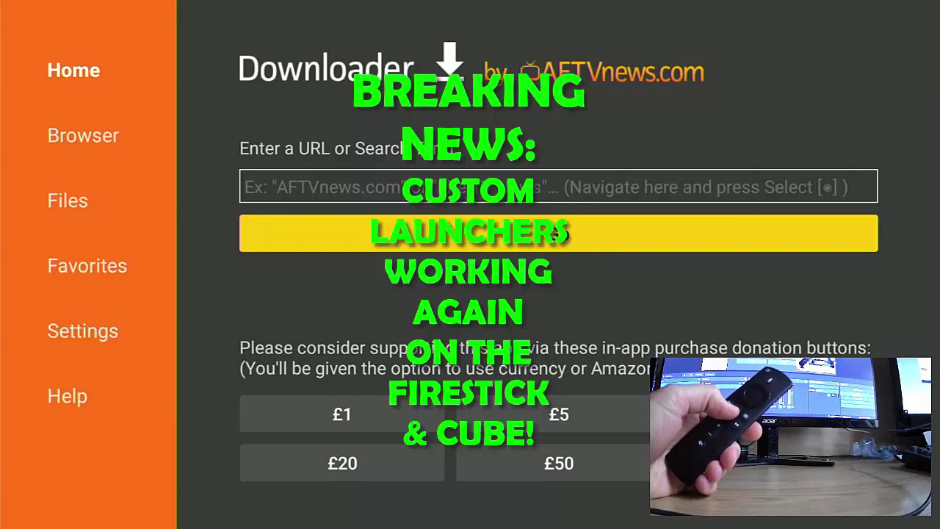
Step: Exit Downloader back to the Fire TV home screen
key(Home)
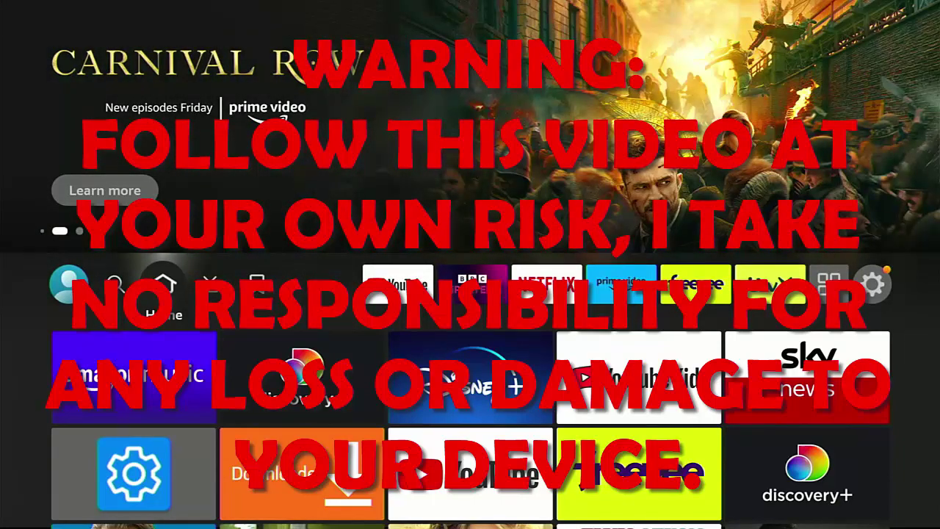
Step: Open Settings > Applications and highlight Manage Installed Applications
key(Right)
key(Right)
key(Right)
key(Right)
key(Right)
key(Right)
key(Right)
key(Right)
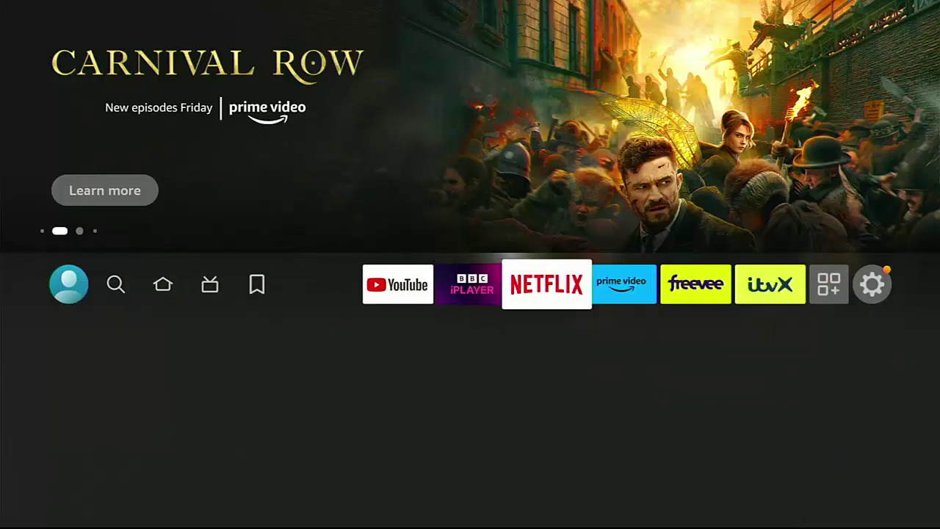
key(Right)
key(Right)
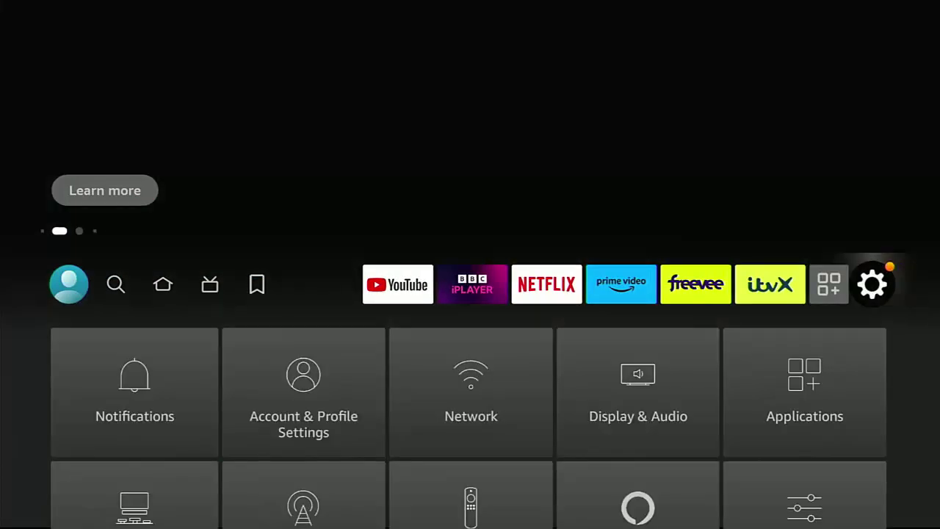
key(Down)
key(Right)
key(Right)
key(Right)
key(Right)
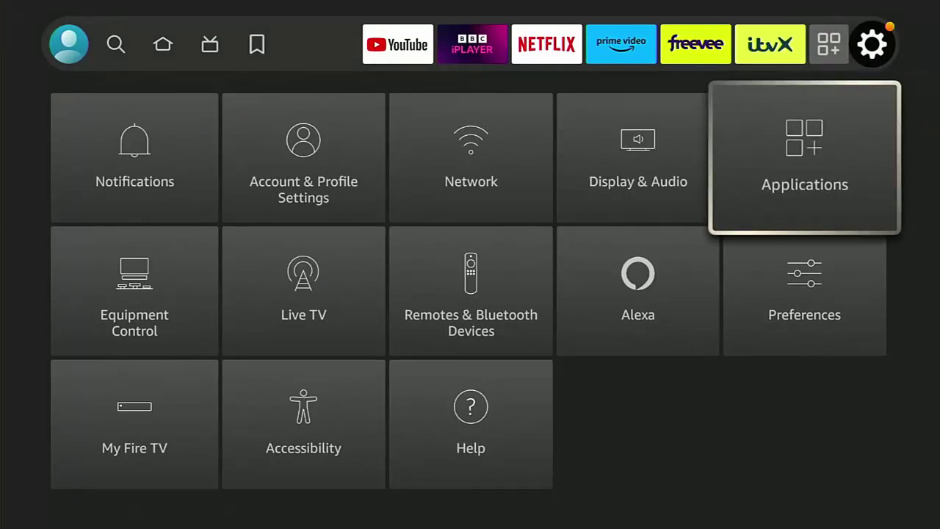
key(Return)
key(Down)
key(Down)
key(Down)
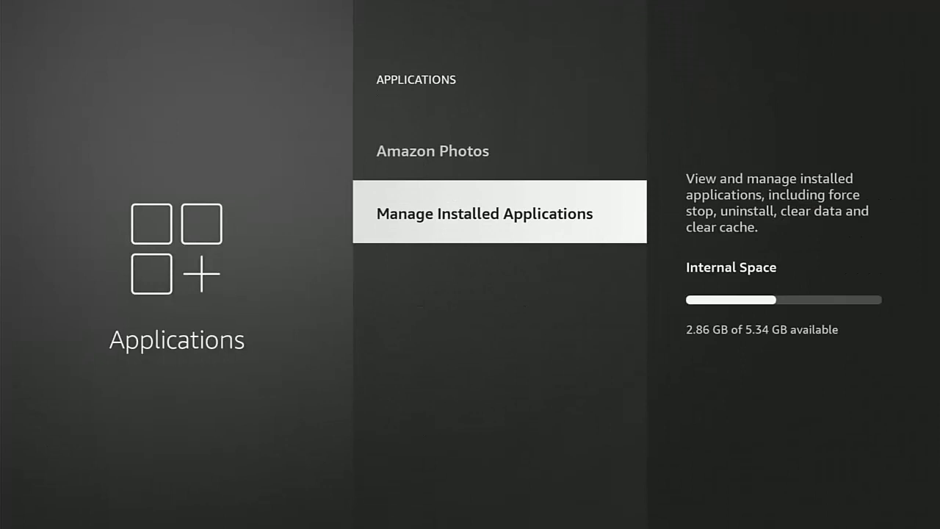
Step: Uninstall Launcher Manager from the installed applications list and confirm the removal
key(Return)
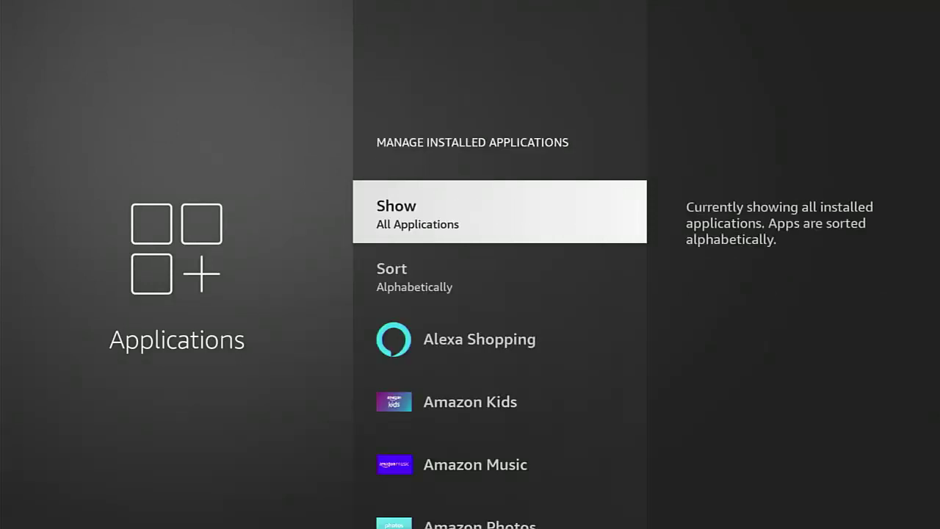
key(Down)
key(Down)
key(Down)
key(Down)
key(Down)
key(Down)
key(Down)
key(Down)
key(Down)
key(Down)
key(Down)
key(Down)
key(Down)
key(Down)
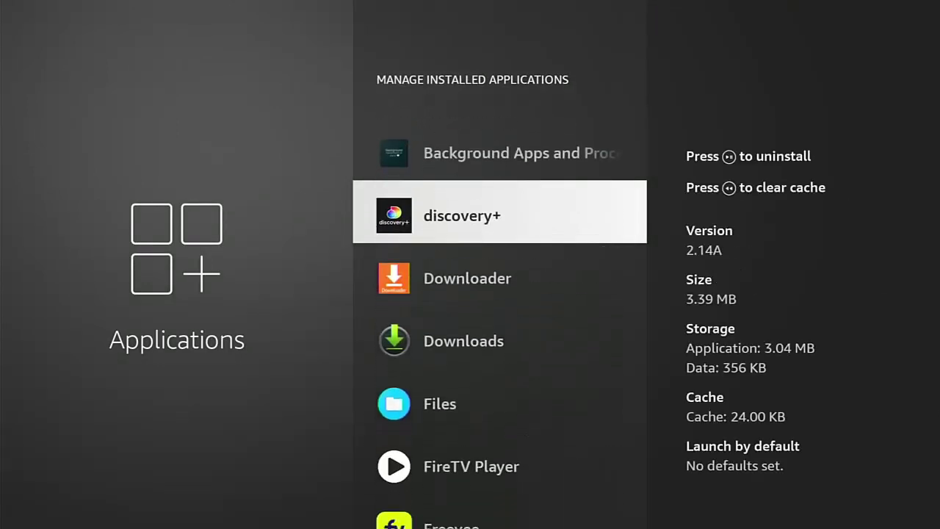
key(Down)
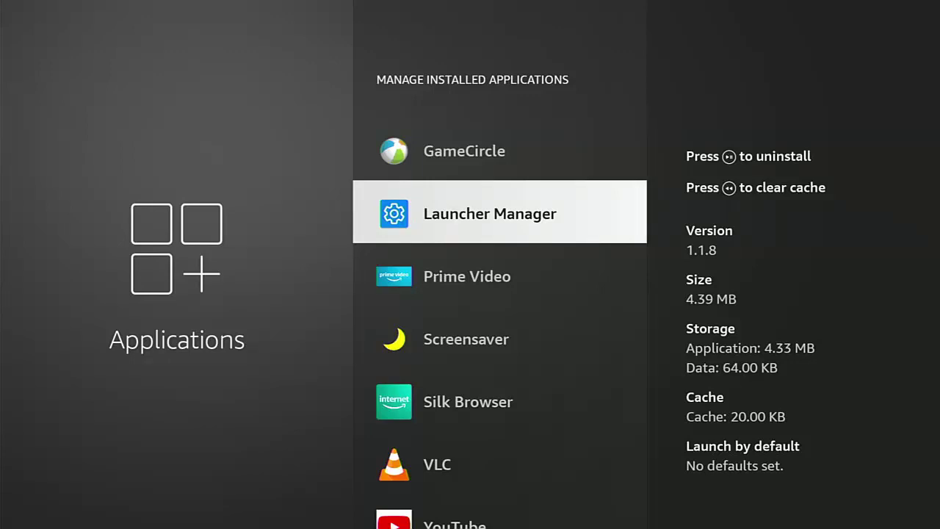
key(XF86AudioPlay)
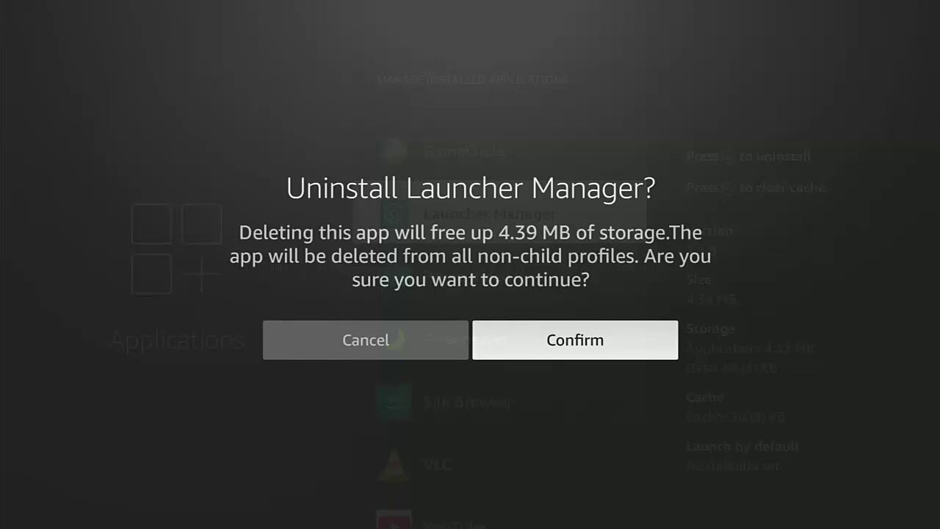
key(Left)
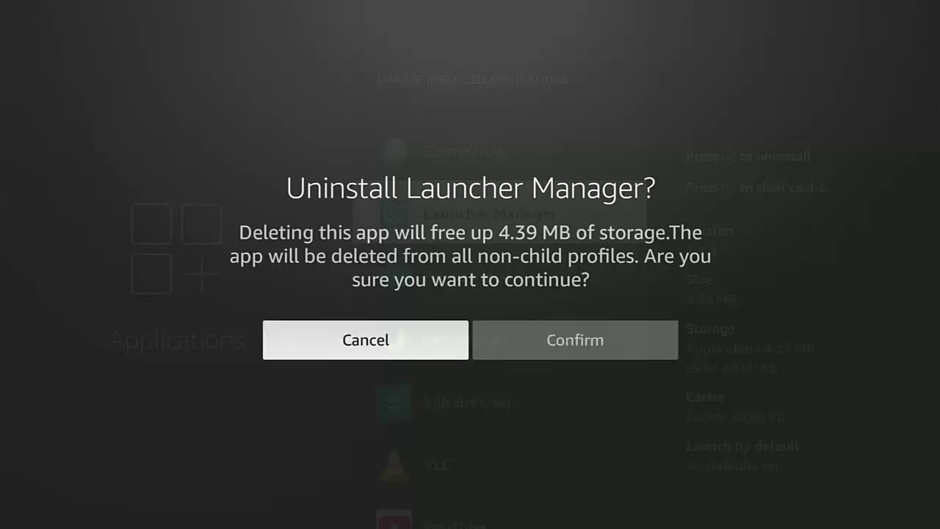
key(Right)
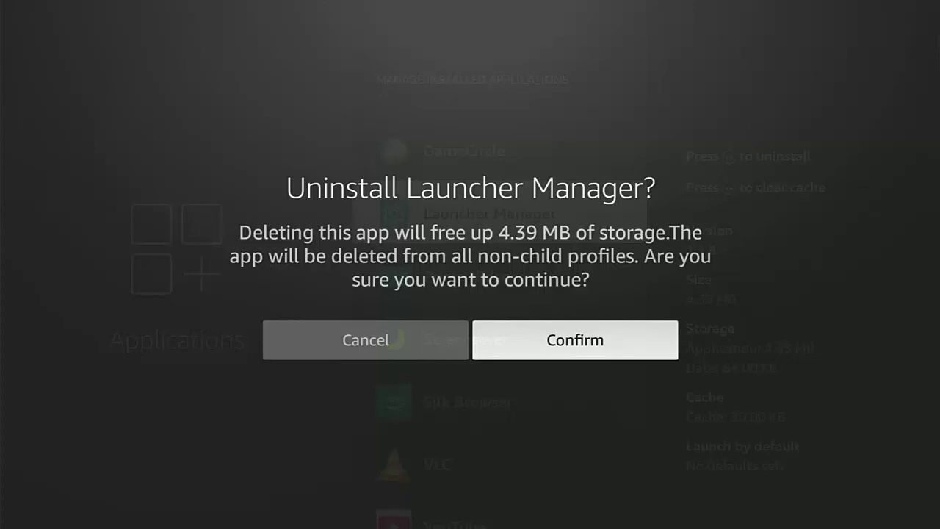
key(Return)
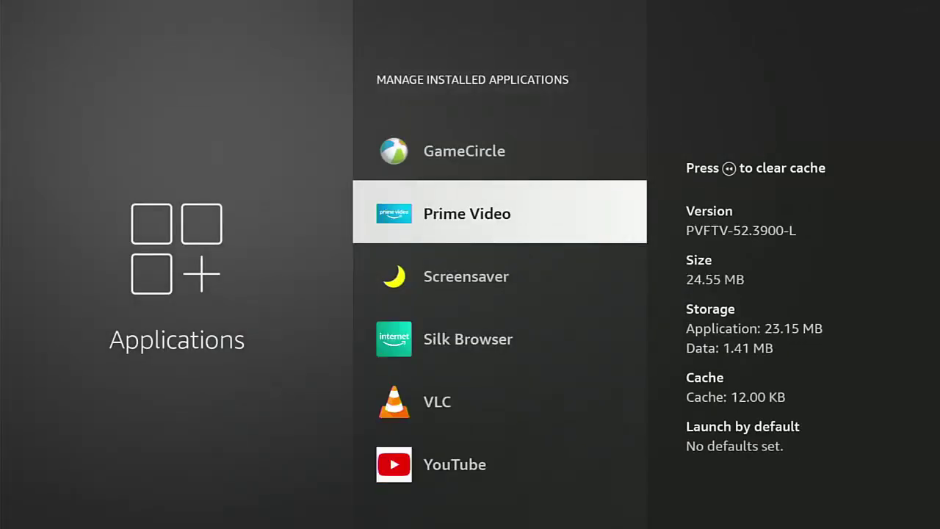
Step: Restart the Fire TV Stick 4K via Settings > My Fire TV > Restart, then move to Find
key(Home)
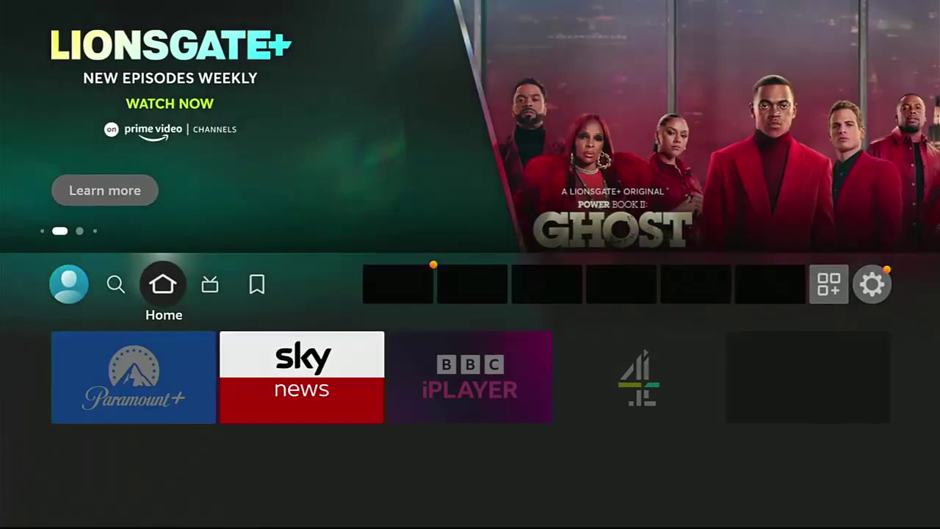
key(Right)
key(Right)
key(Right)
key(Right)
key(Right)
key(Right)
key(Right)
key(Right)
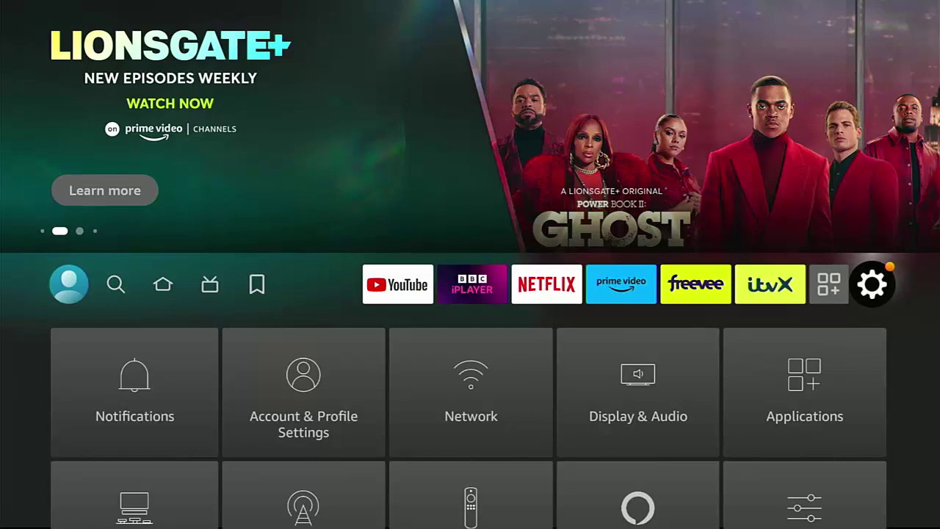
key(Down)
key(Down)
key(Down)
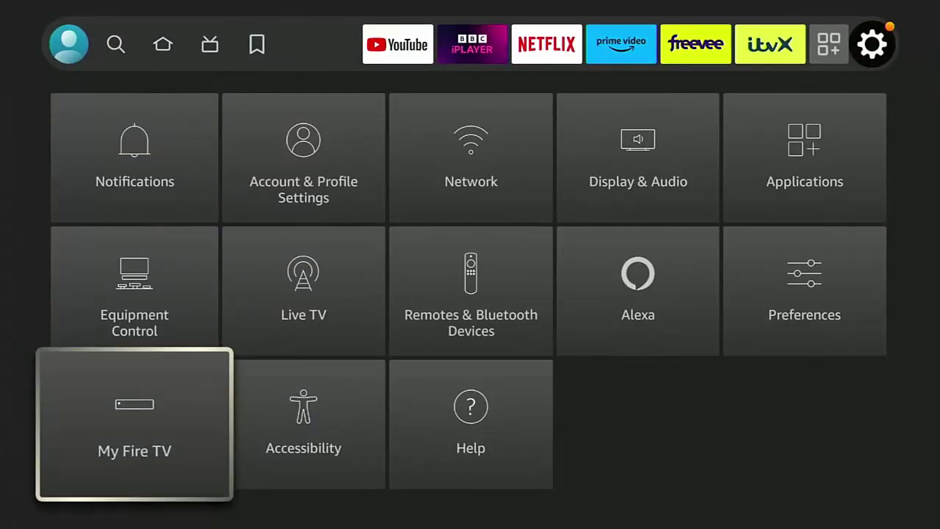
key(Return)
key(Down)
key(Down)
key(Down)
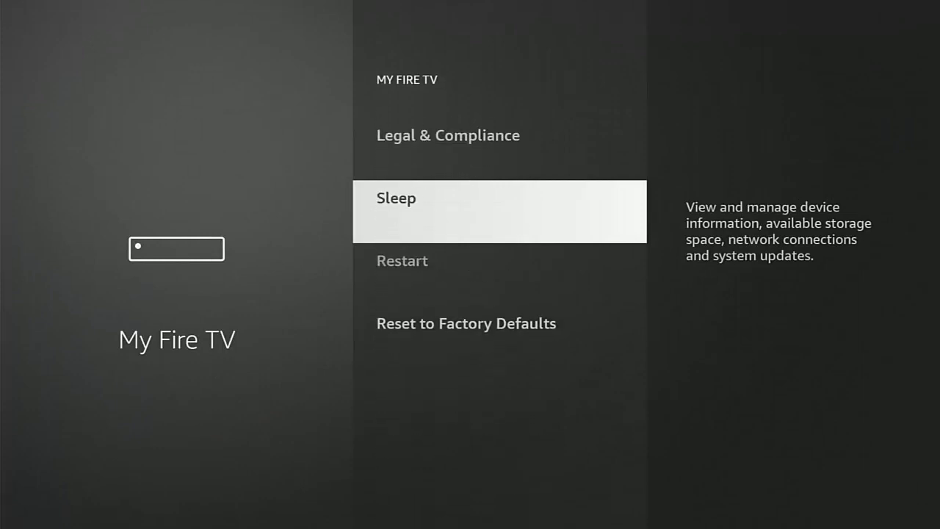
key(Down)
key(Return)
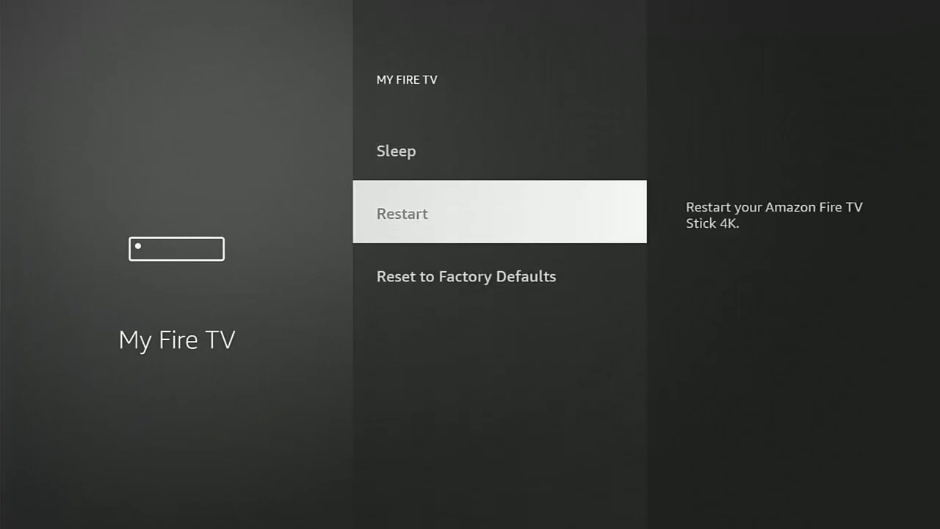
key(Left)
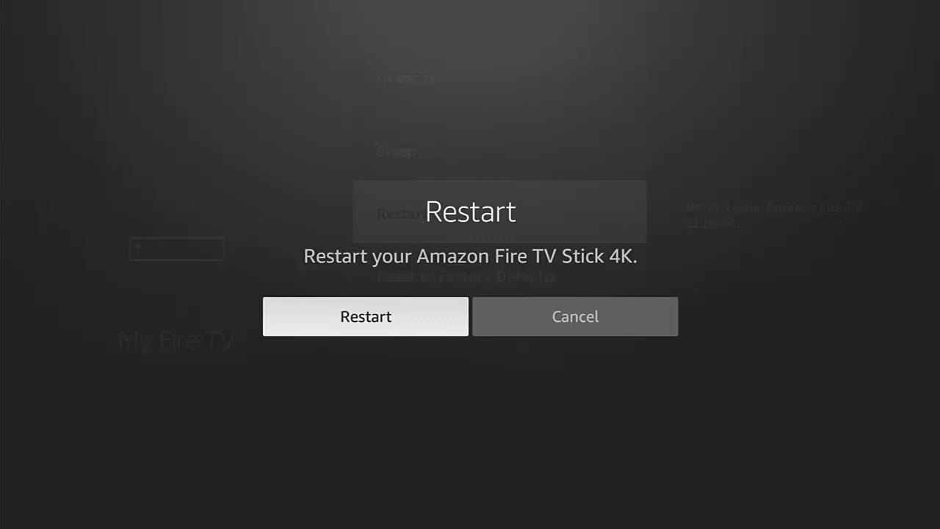
key(Return)
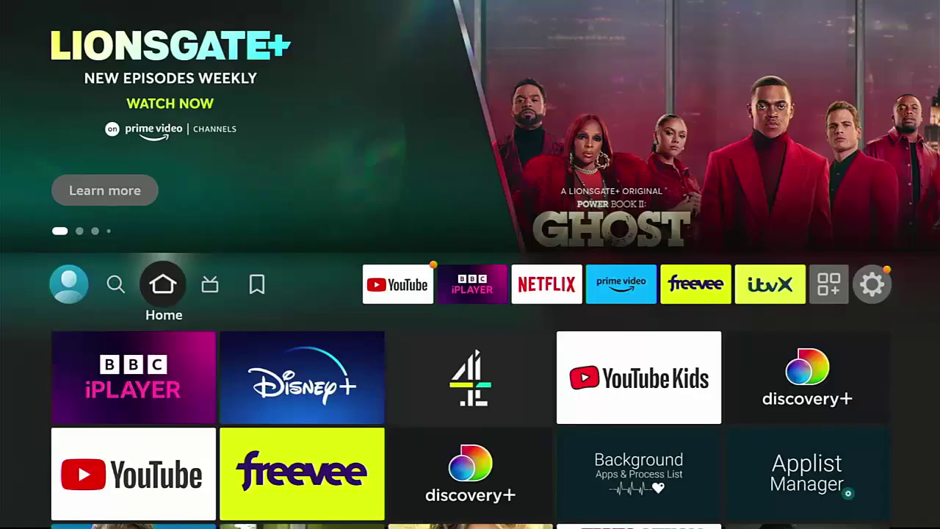
key(Left)
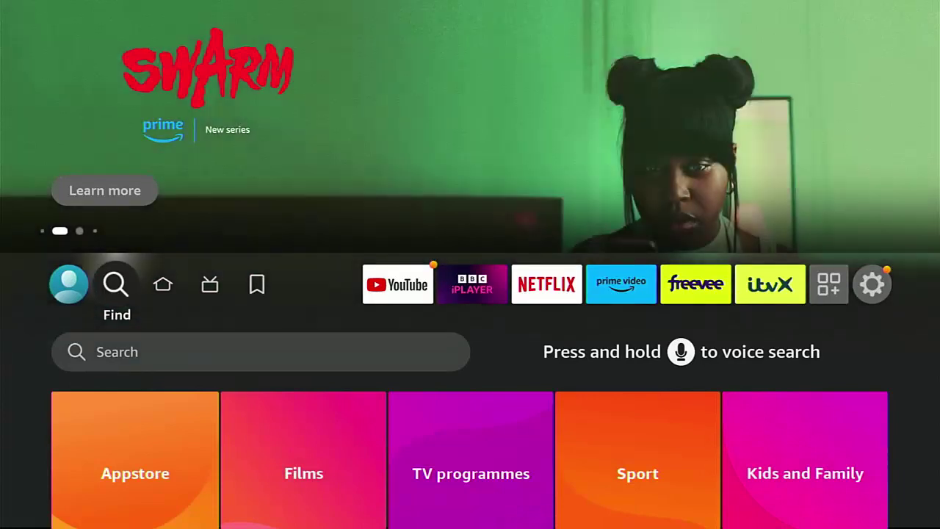
Step: Type 'Dow' in the Find search keyboard and pick the Downloader suggestion
key(Down)
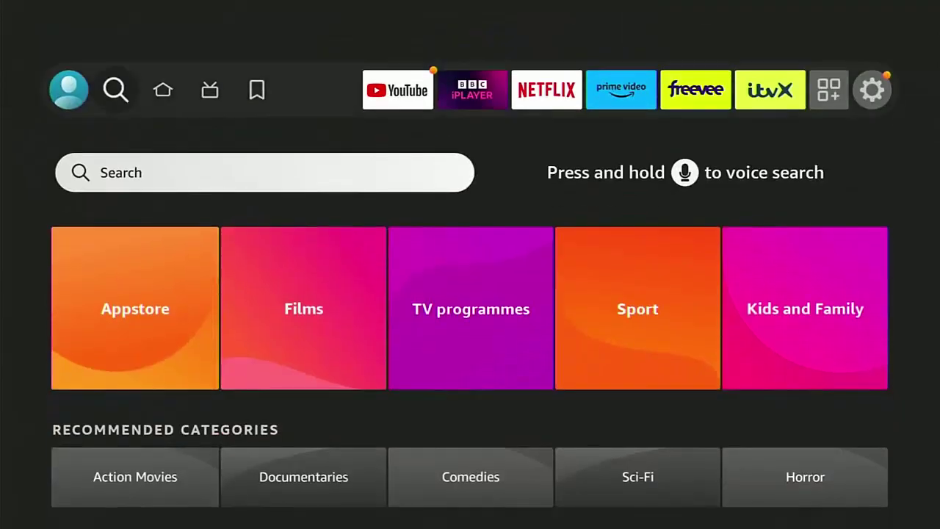
key(Return)
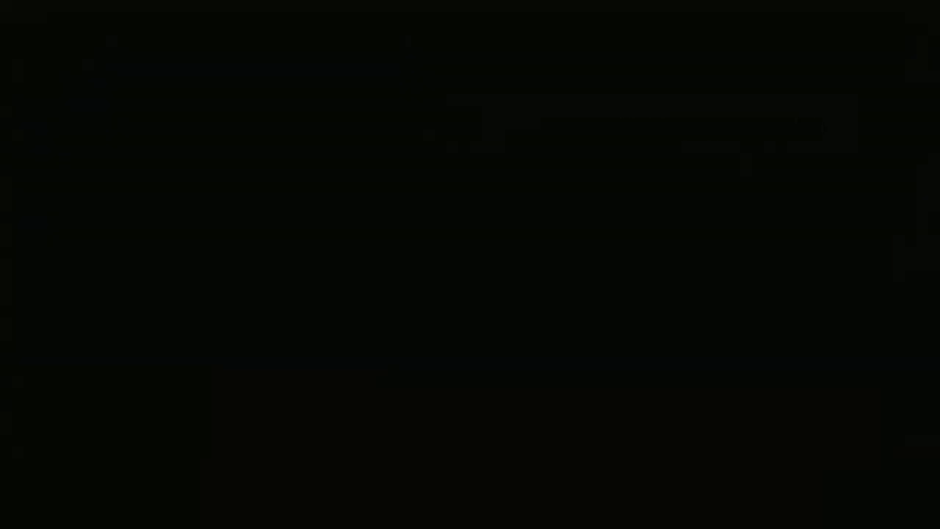
key(Right)
key(Right)
key(Right)
key(Return)
key(Down)
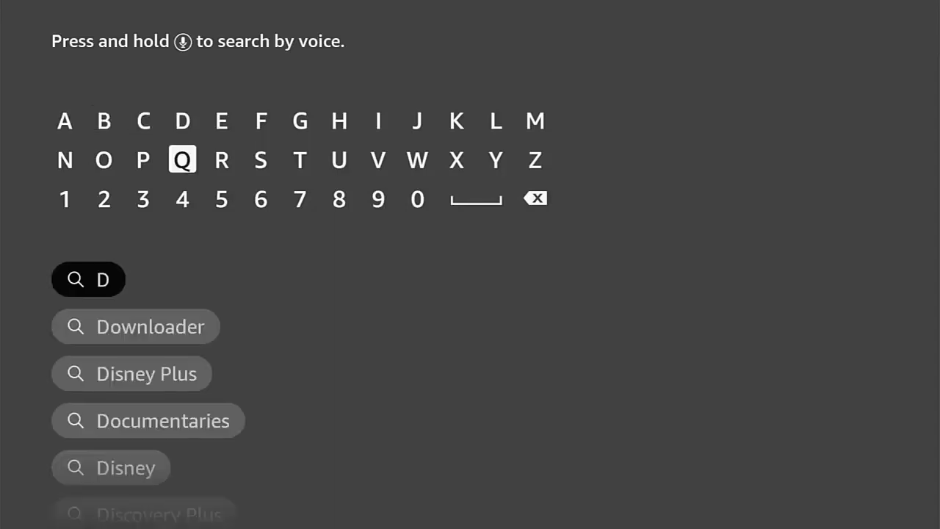
key(Left)
key(Left)
key(Return)
key(Right)
key(Right)
key(Right)
key(Right)
key(Right)
key(Right)
key(Right)
key(Right)
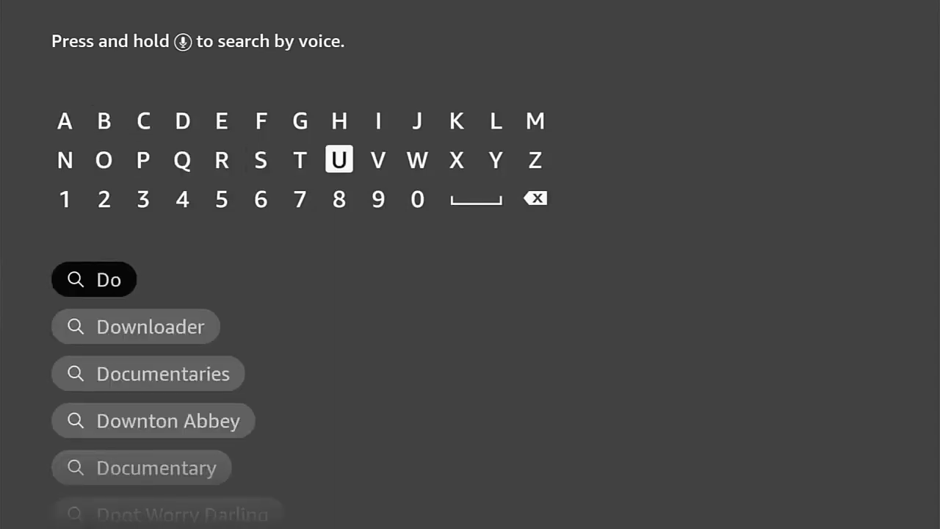
key(Return)
key(Down)
key(Down)
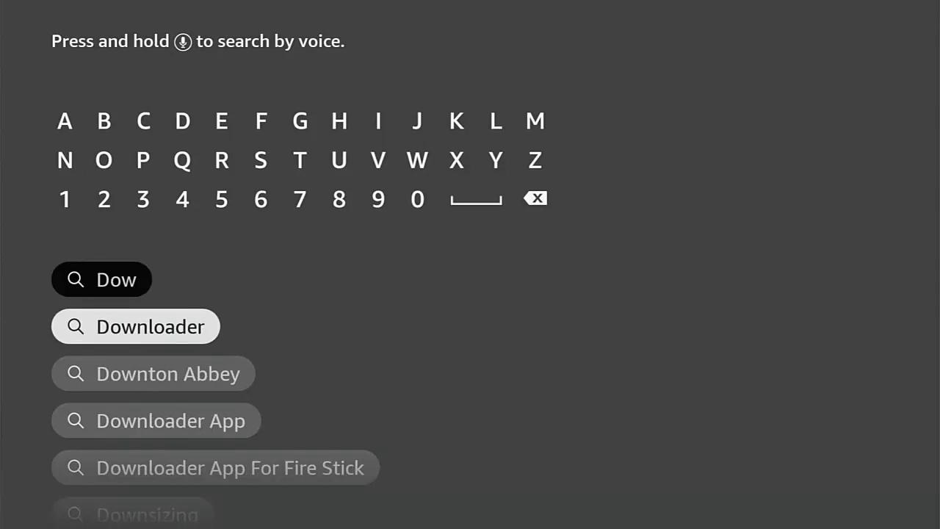
key(Return)
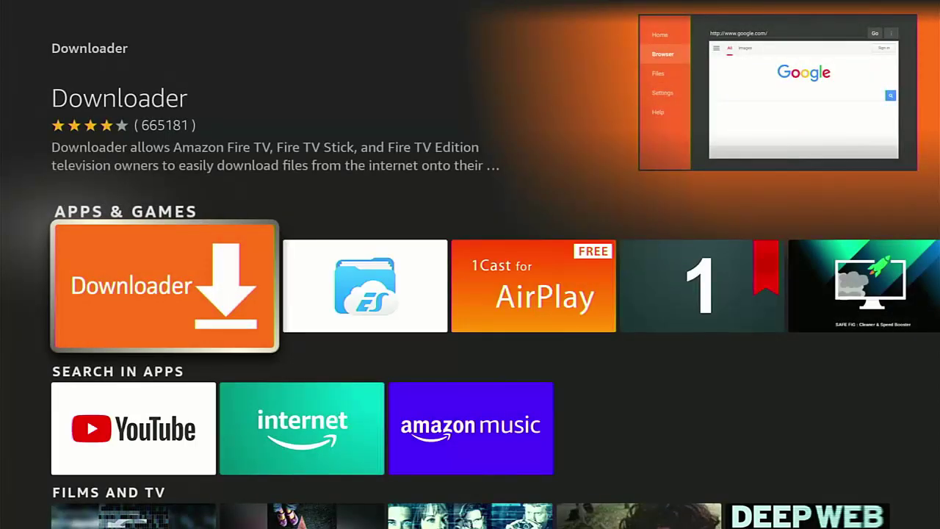
Step: Install Downloader from its Appstore page and launch it
key(Return)
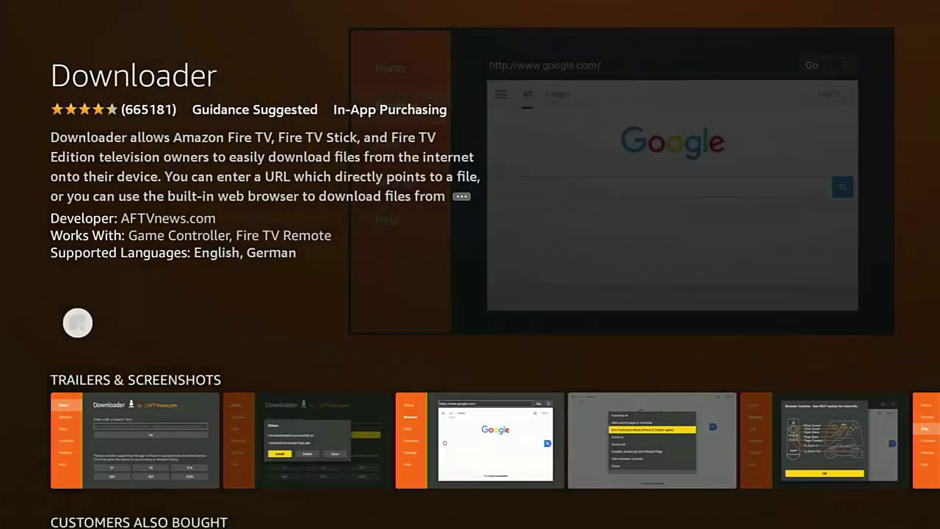
key(Return)
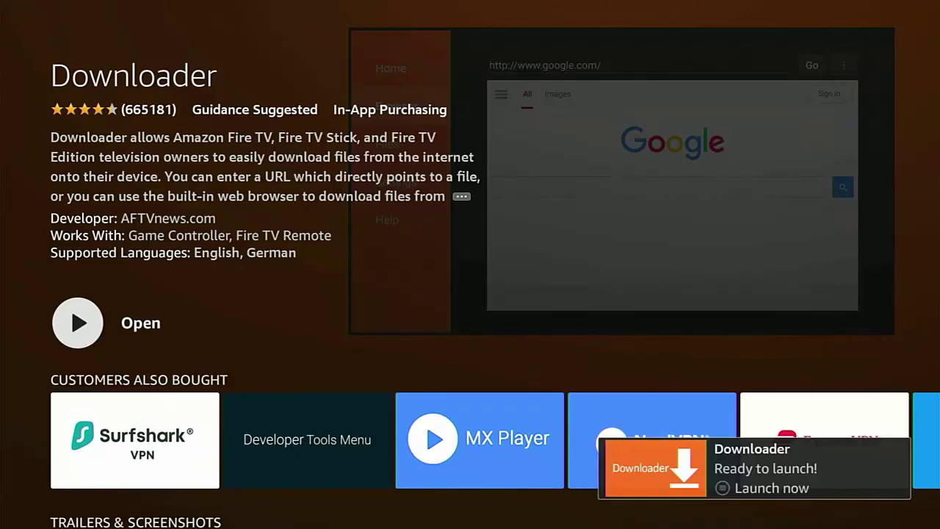
key(Return)
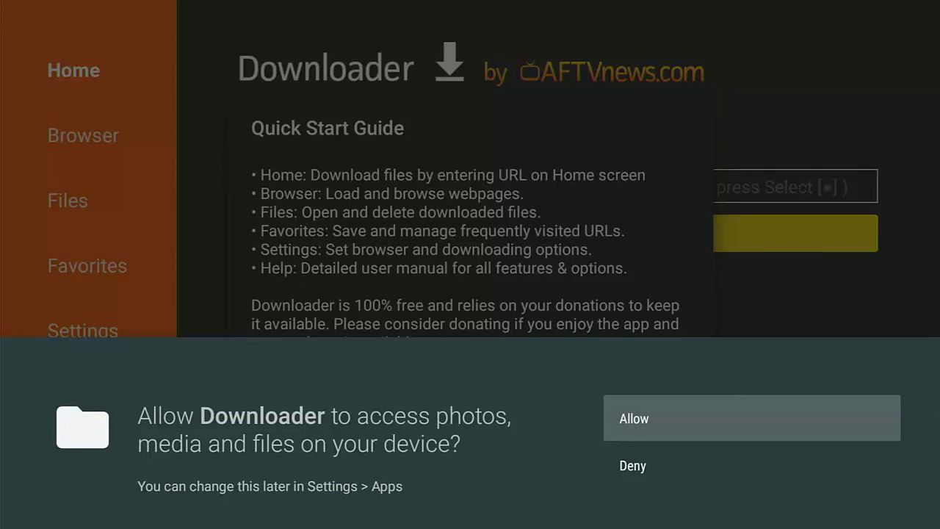
Step: Allow Downloader file access, dismiss the Quick Start Guide, and back out to home
key(Return)
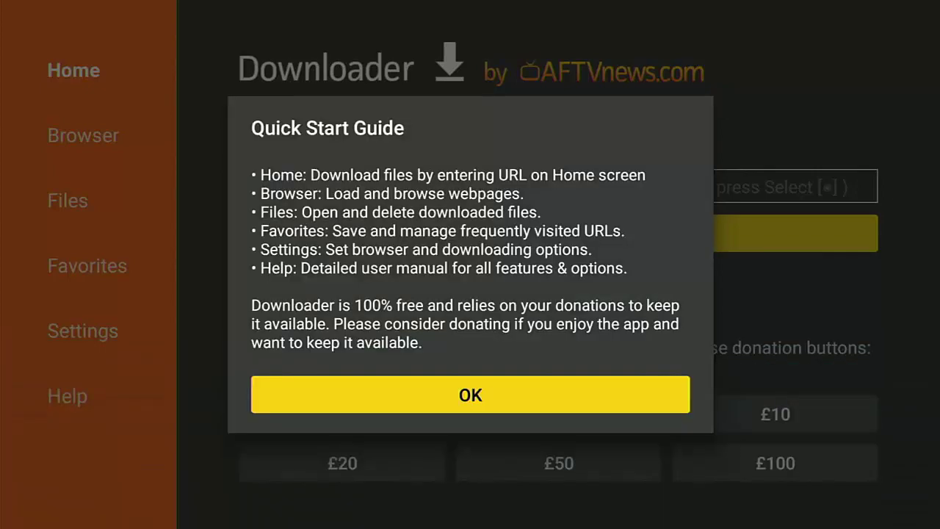
key(Return)
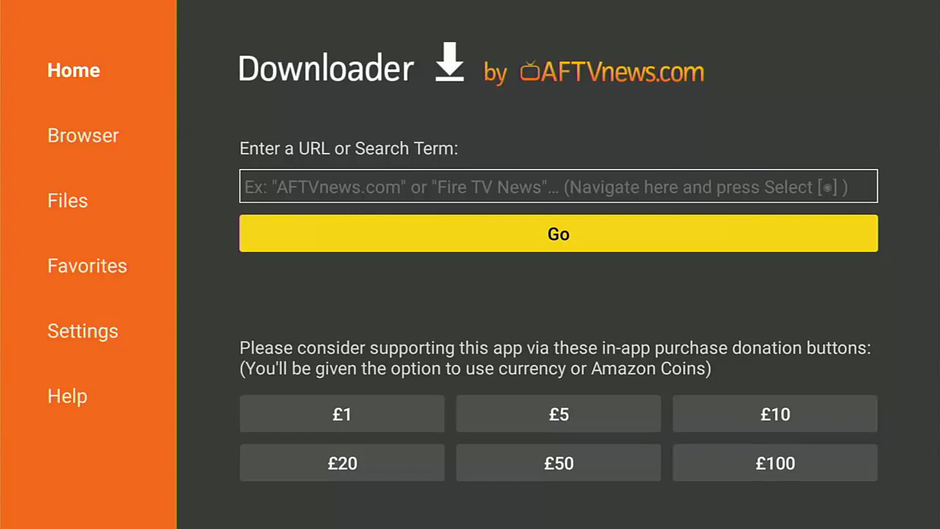
key(Left)
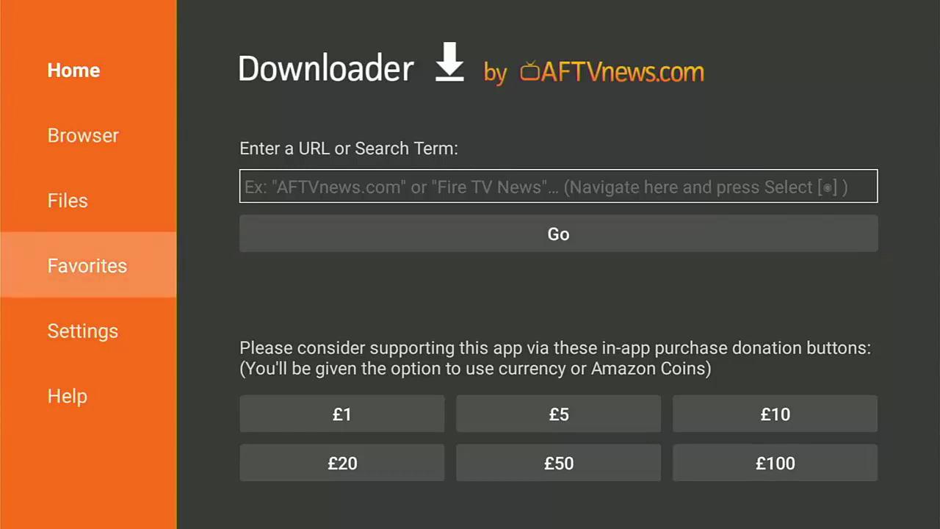
key(Escape)
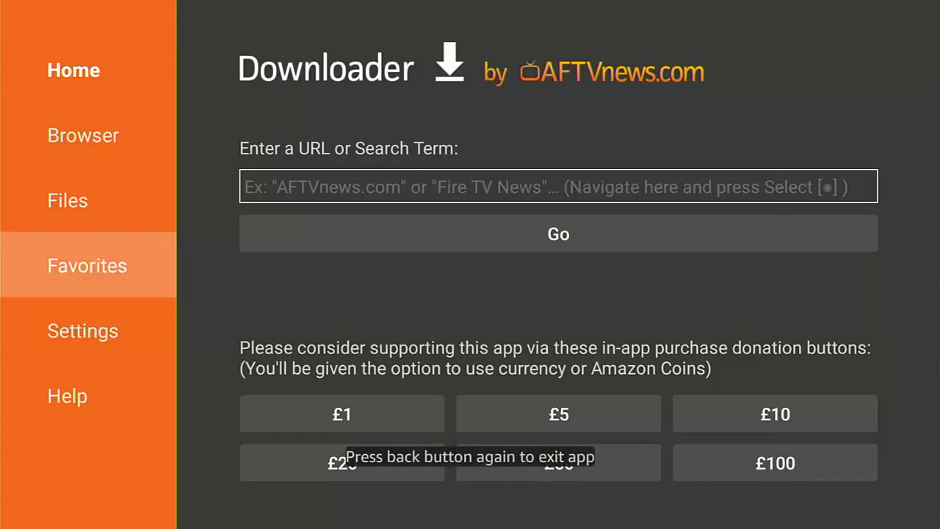
key(Escape)
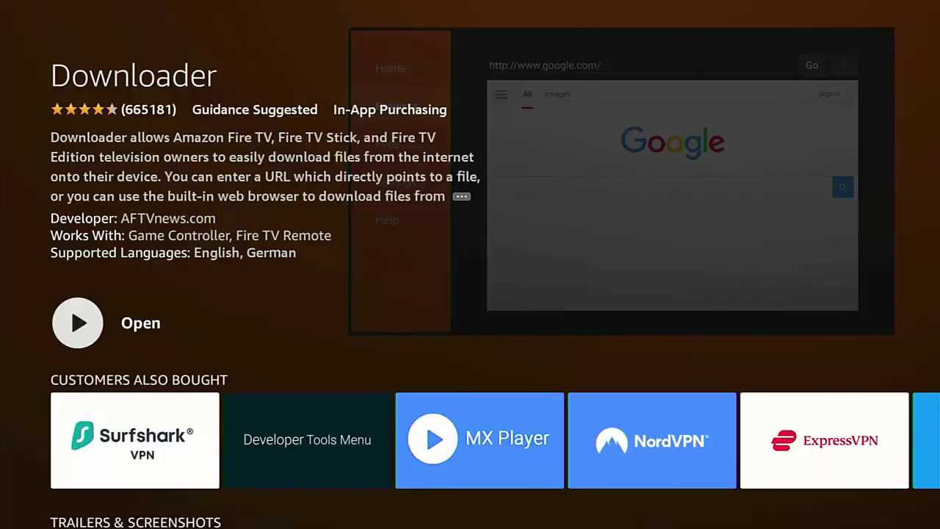
key(Escape)
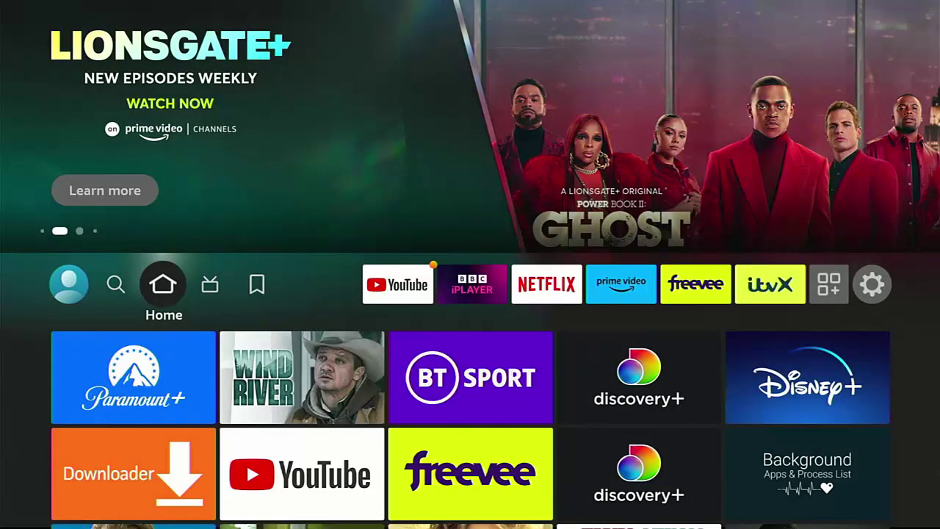
Step: In My Fire TV > About, repeatedly select Fire TV Stick 4K for developer mode, then return
key(Right)
key(Right)
key(Right)
key(Right)
key(Right)
key(Right)
key(Right)
key(Right)
key(Right)
key(Right)
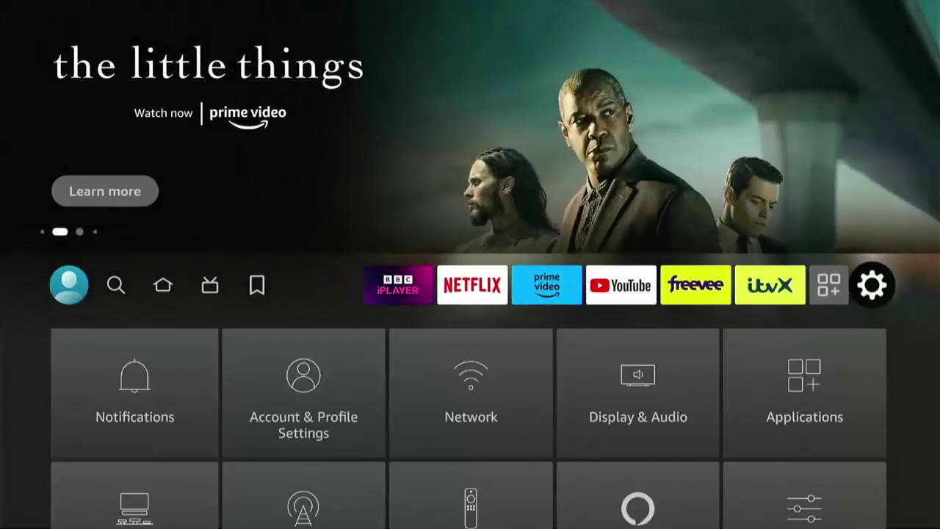
key(Down)
key(Down)
key(Down)
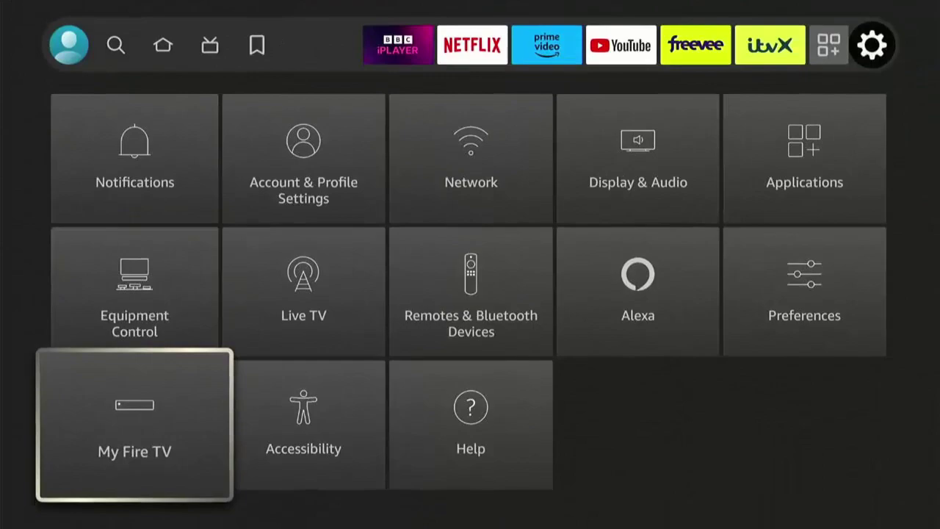
key(Return)
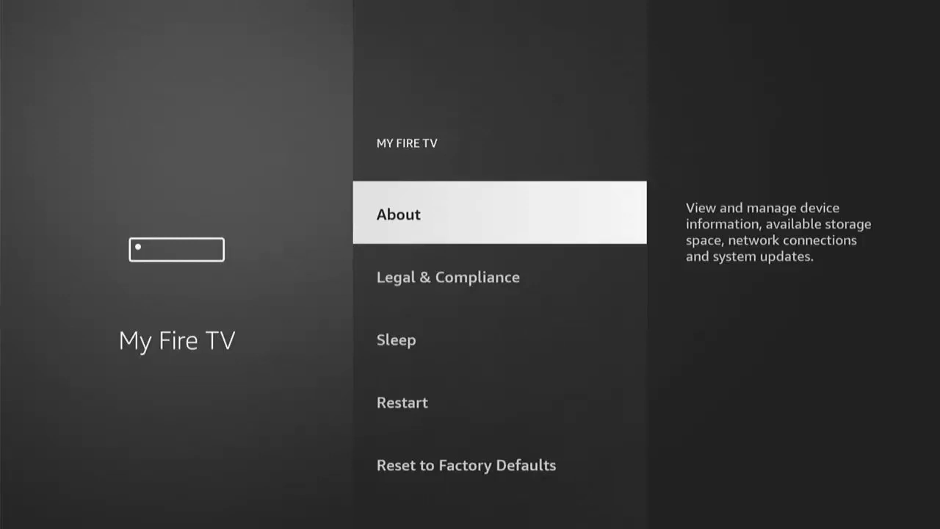
key(Return)
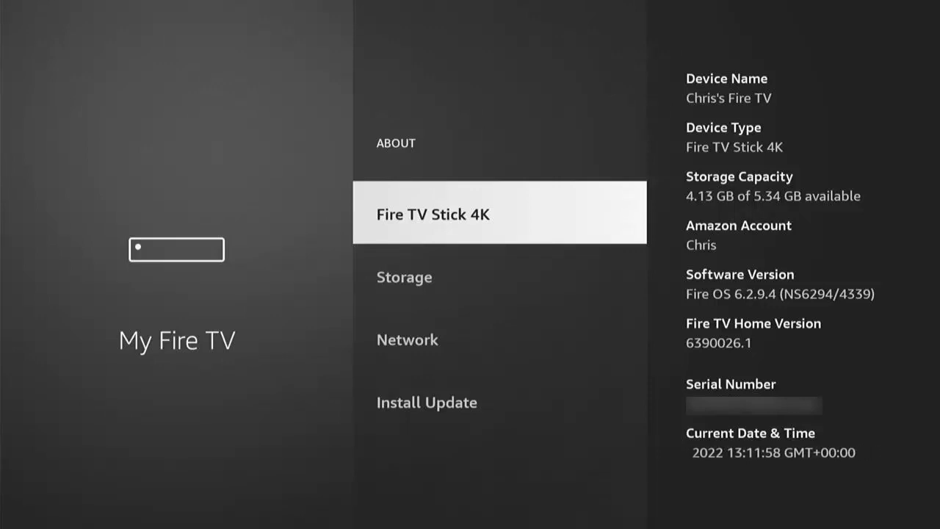
key(Return)
key(Return)
key(Return)
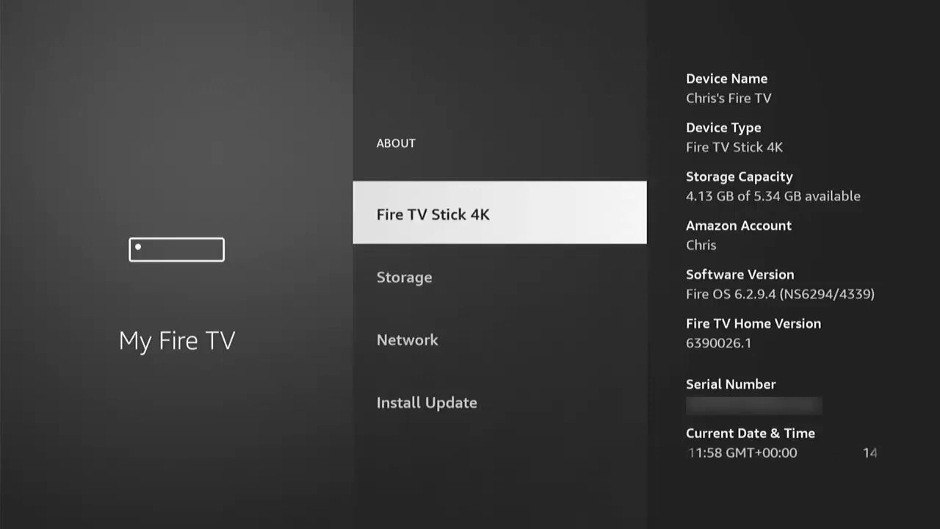
key(Return)
key(Return)
key(Return)
key(Return)
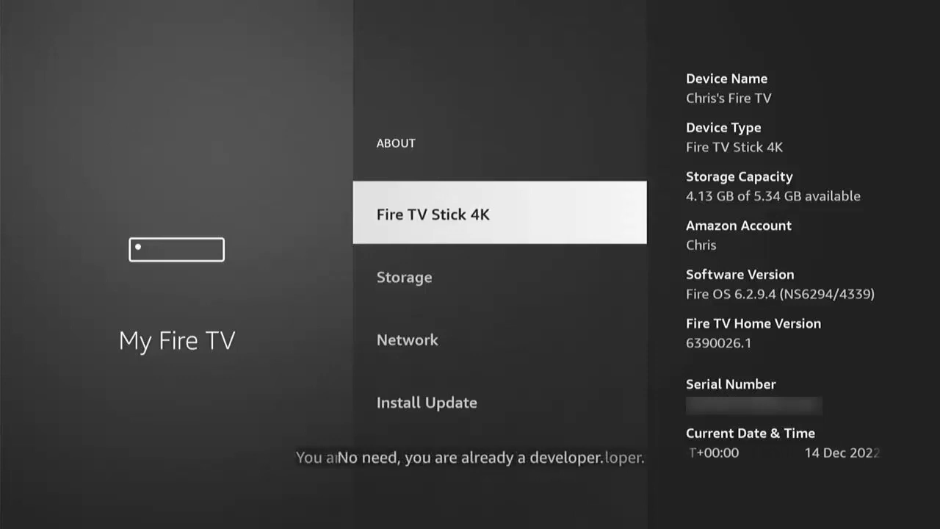
key(Return)
key(Return)
key(Return)
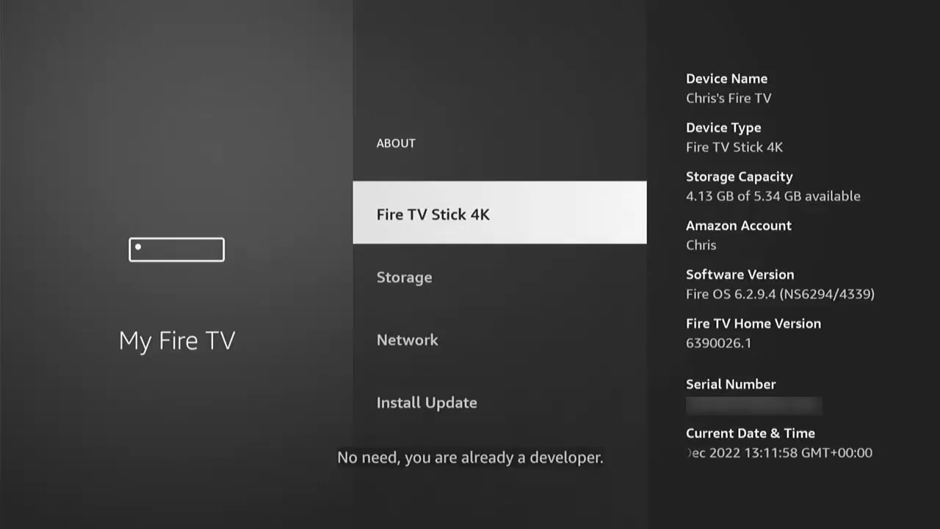
key(Escape)
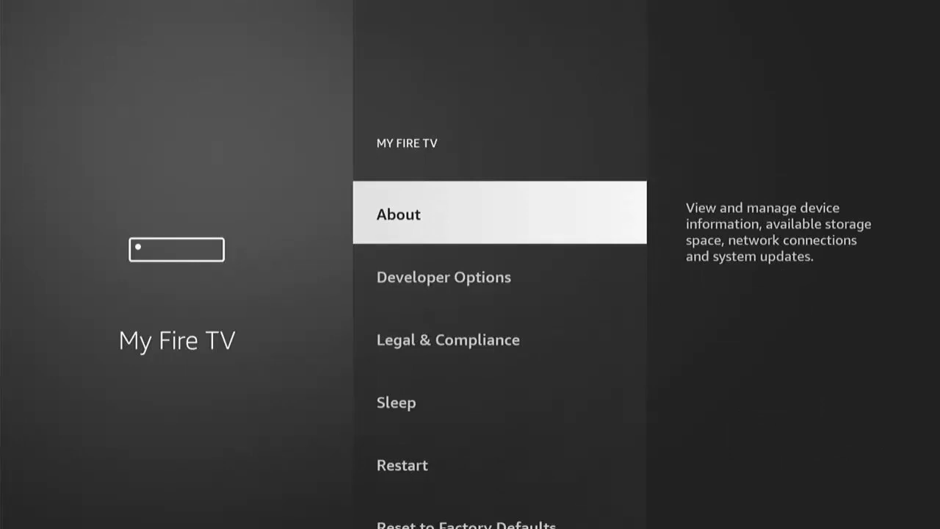
Step: Open Developer Options and turn on Apps from Unknown Sources
key(Down)
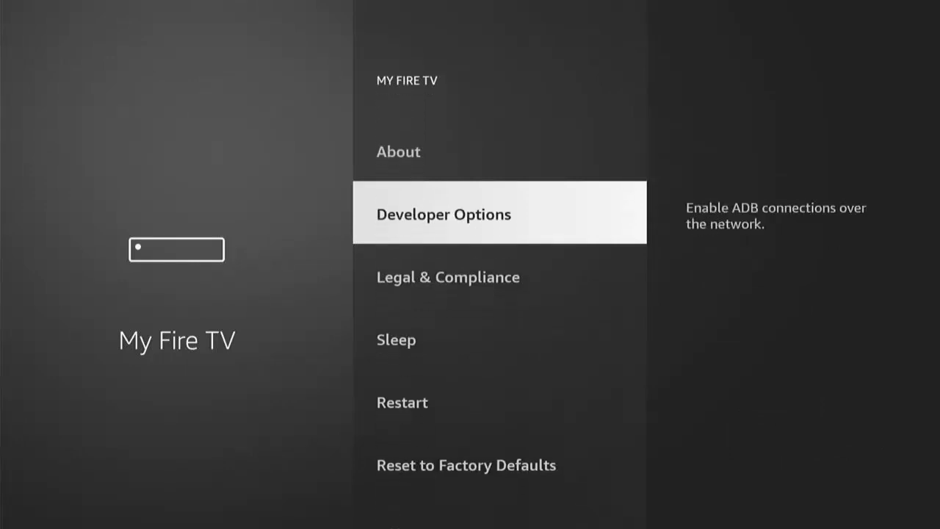
key(Return)
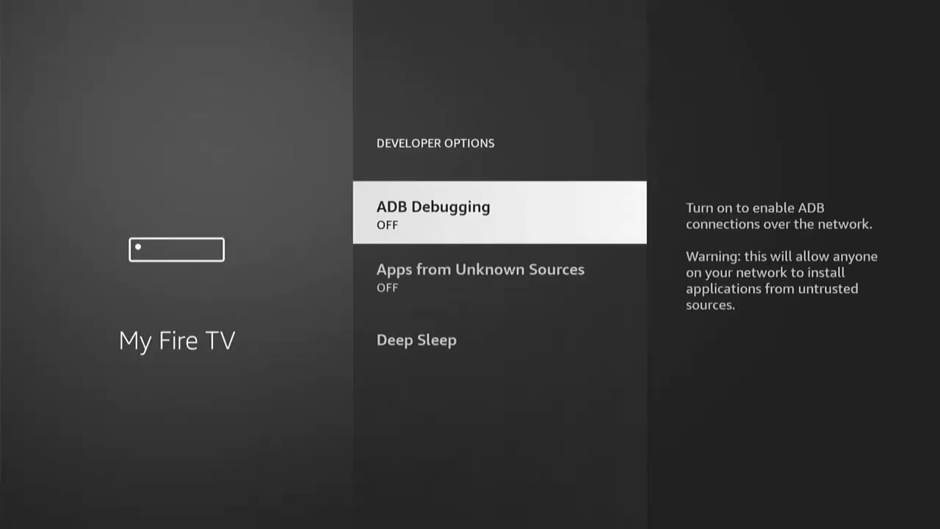
key(Down)
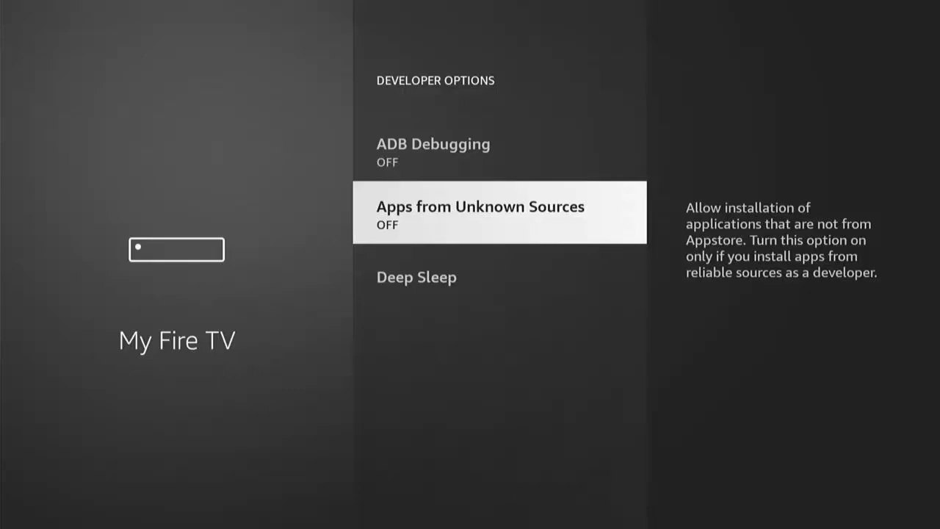
key(Return)
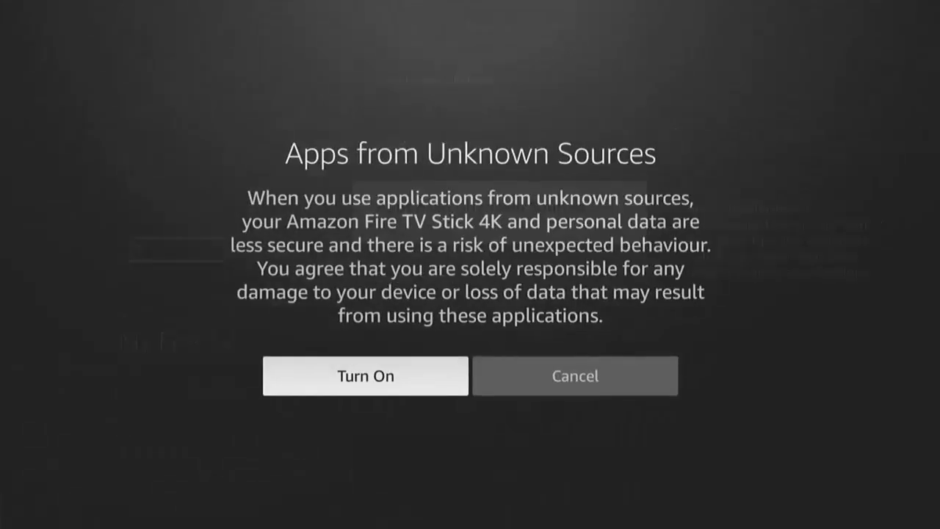
key(Return)
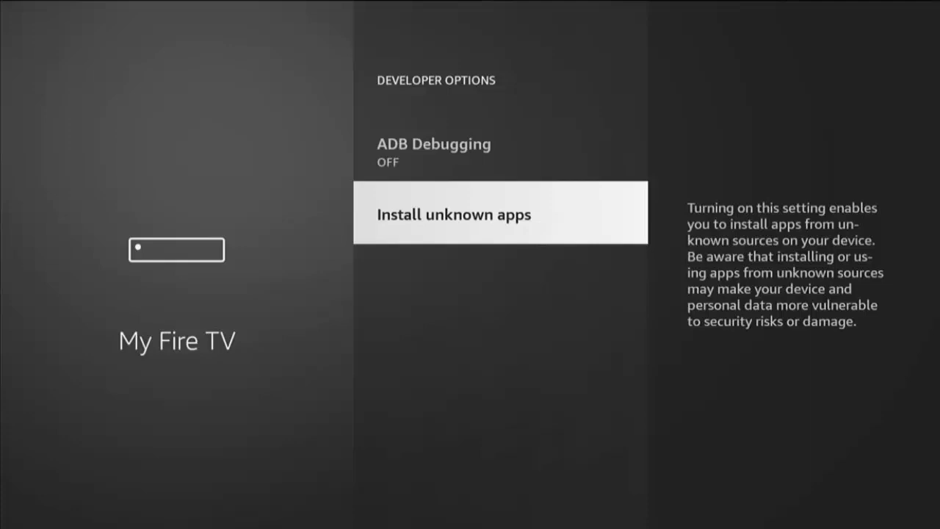
Step: Allow Downloader to install unknown apps, enable ADB Debugging, and return home
key(Return)
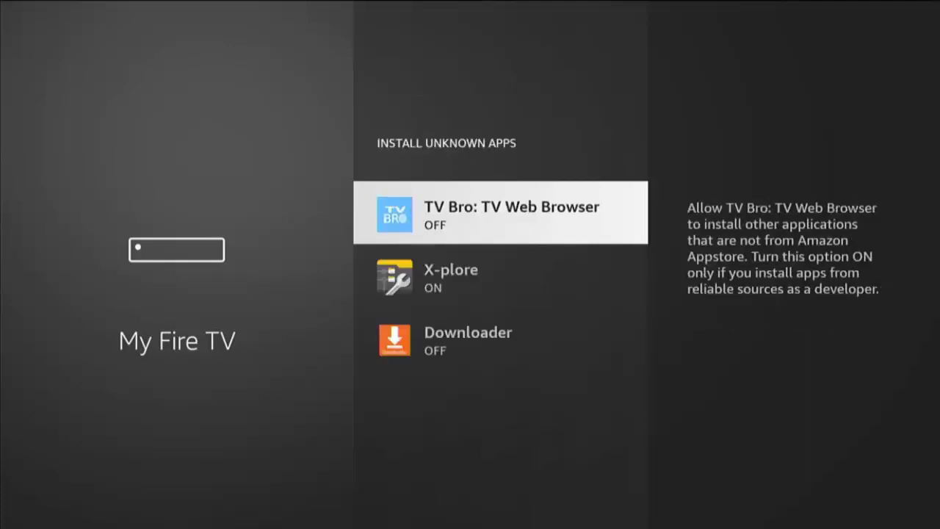
key(Down)
key(Down)
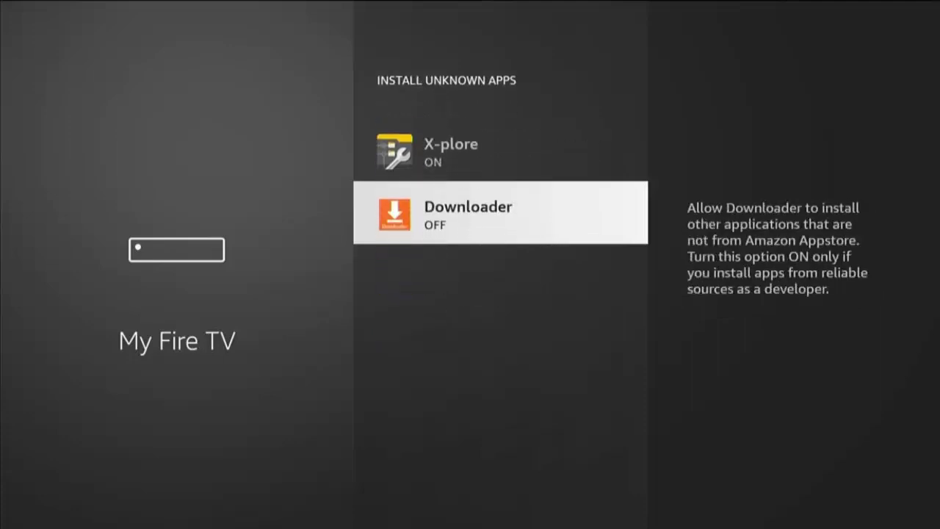
key(Return)
key(Escape)
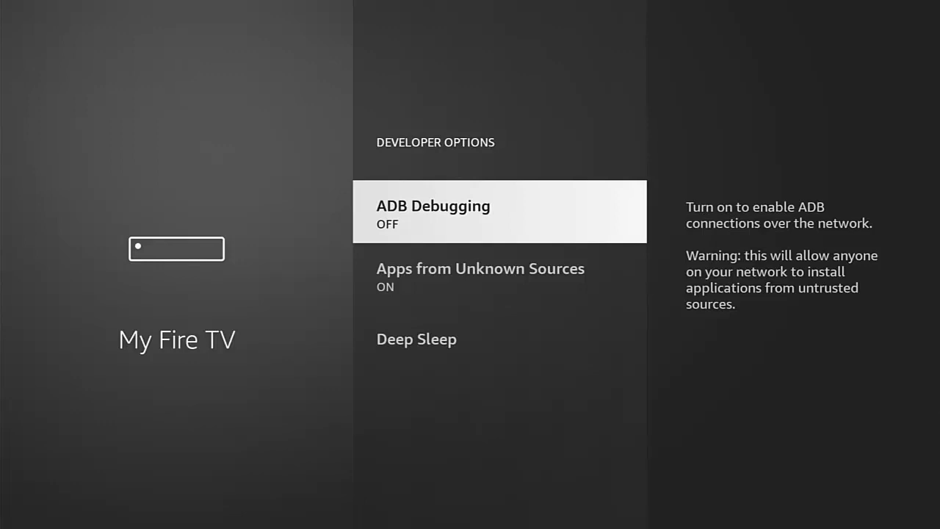
key(Return)
key(Escape)
key(Escape)
key(Escape)
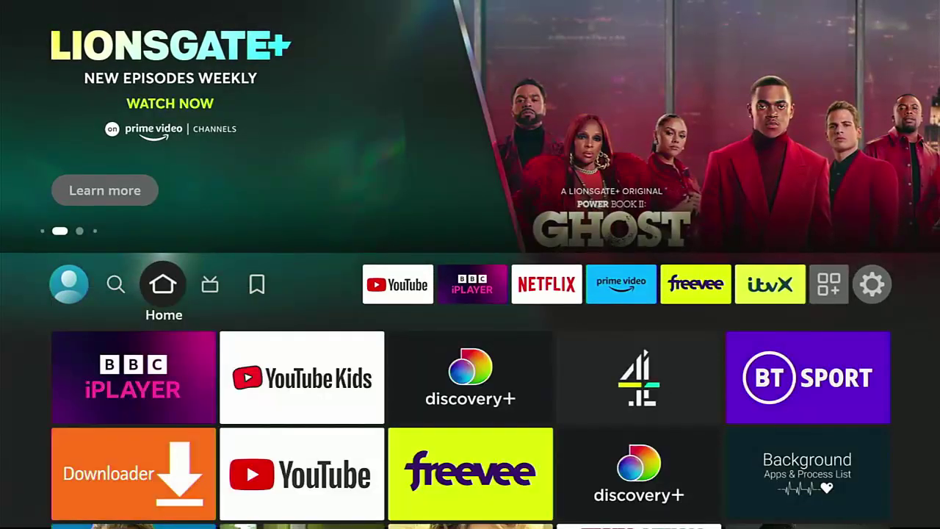
Step: Launch Downloader from recent apps and select its URL field
key(Down)
key(Down)
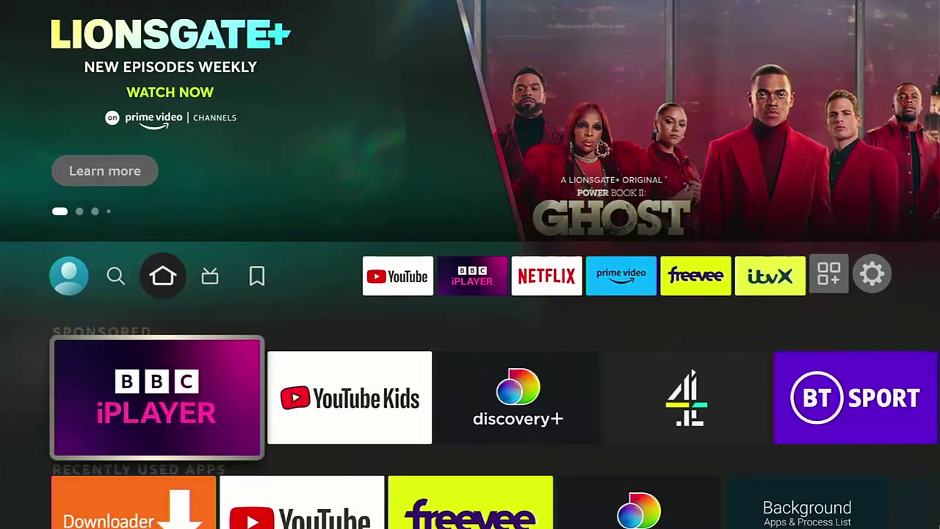
key(Return)
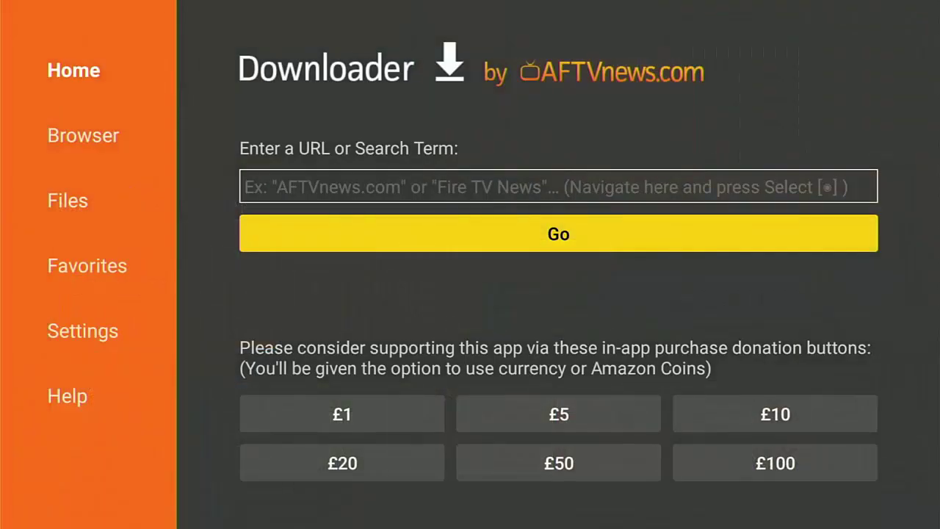
key(Up)
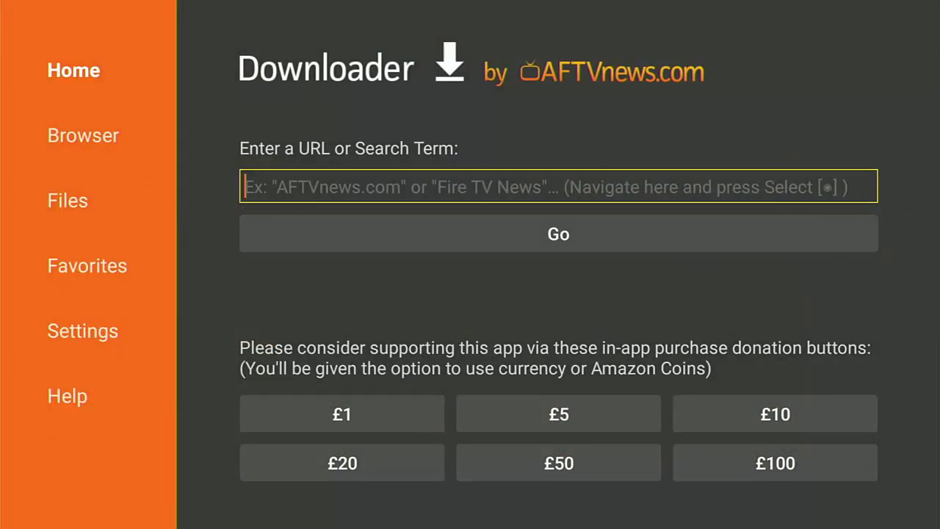
key(Return)
Step: Enter the code 21203 and Go to load the CWTEK Downloads page
key(Right)
key(Return)
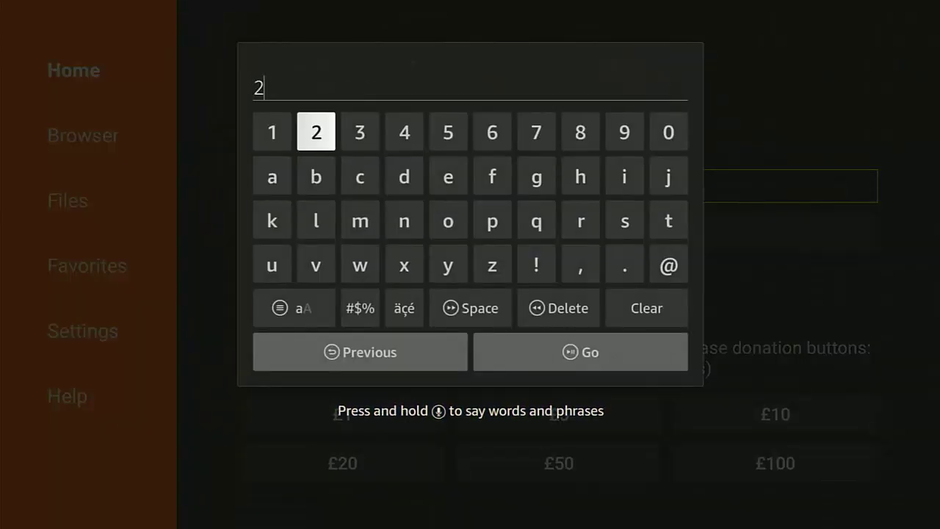
key(Left)
key(Return)
key(Right)
key(Return)
key(Left)
key(Left)
key(Return)
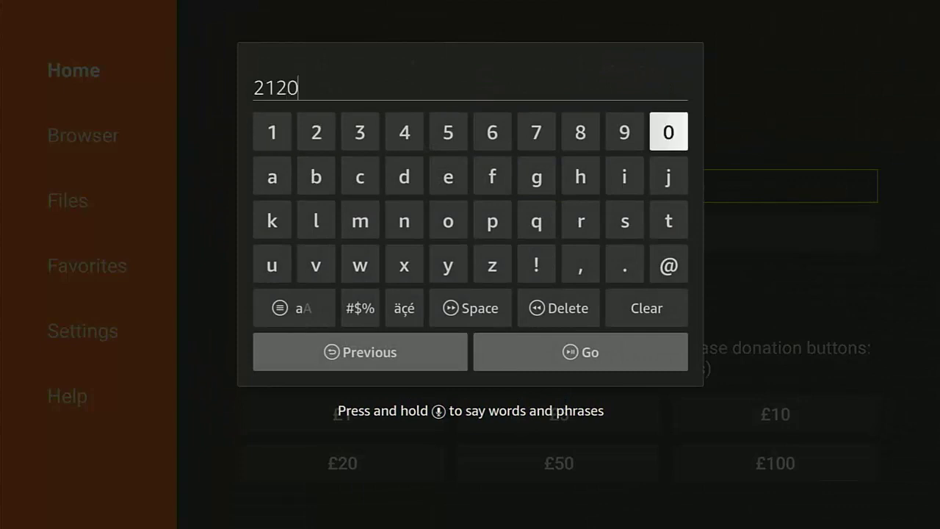
key(Left)
key(Right)
key(Right)
key(Right)
key(Right)
key(Return)
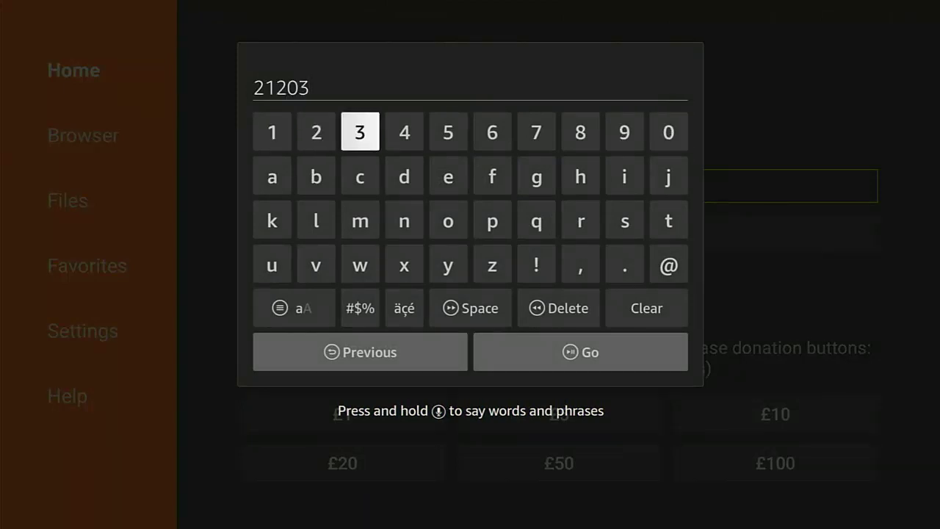
key(XF86AudioPlay)
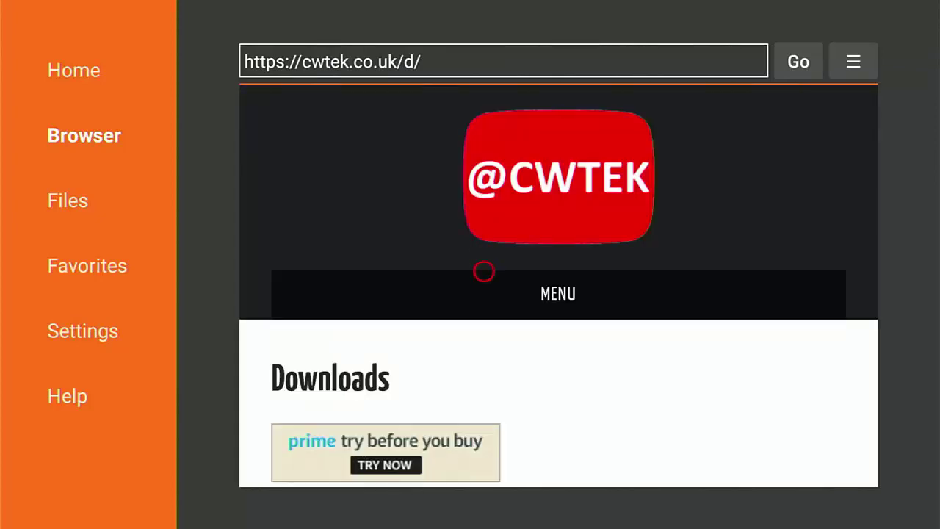
Step: Download and install Wolf Launcher 0.1.9 from the Launchers list
scroll(484, 466, down, 15)
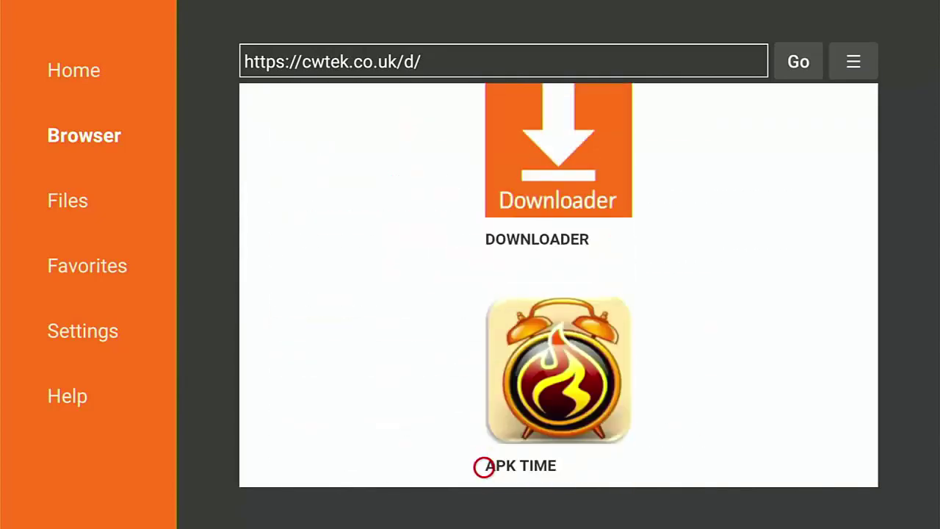
scroll(484, 466, down, 10)
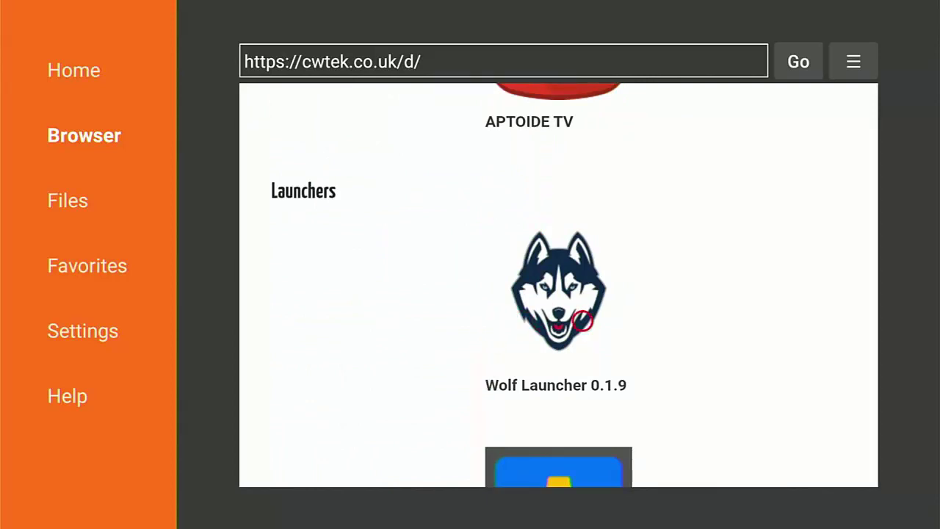
click(581, 321)
click(582, 321)
click(581, 387)
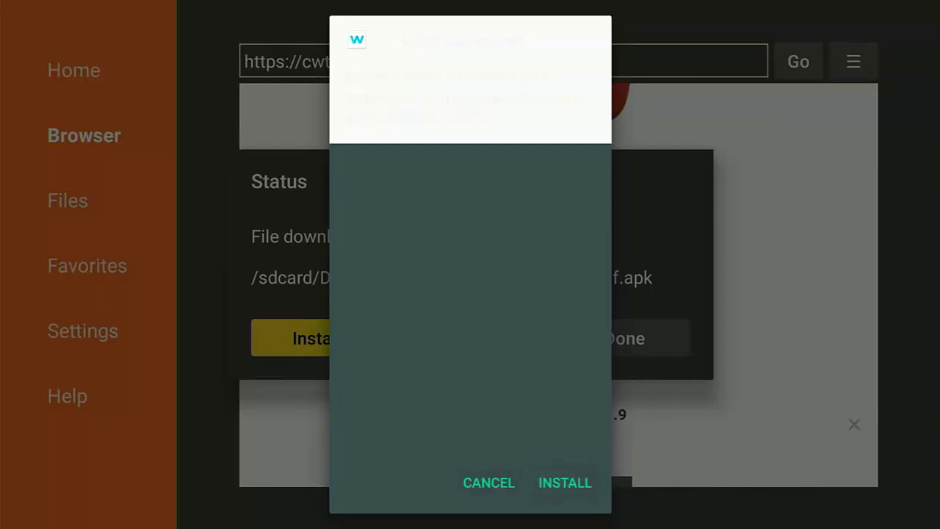
key(Return)
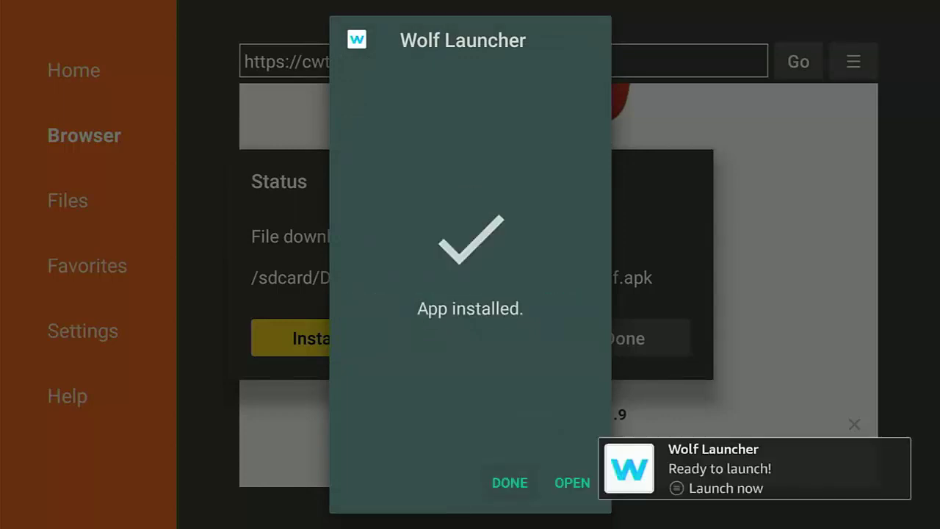
key(Return)
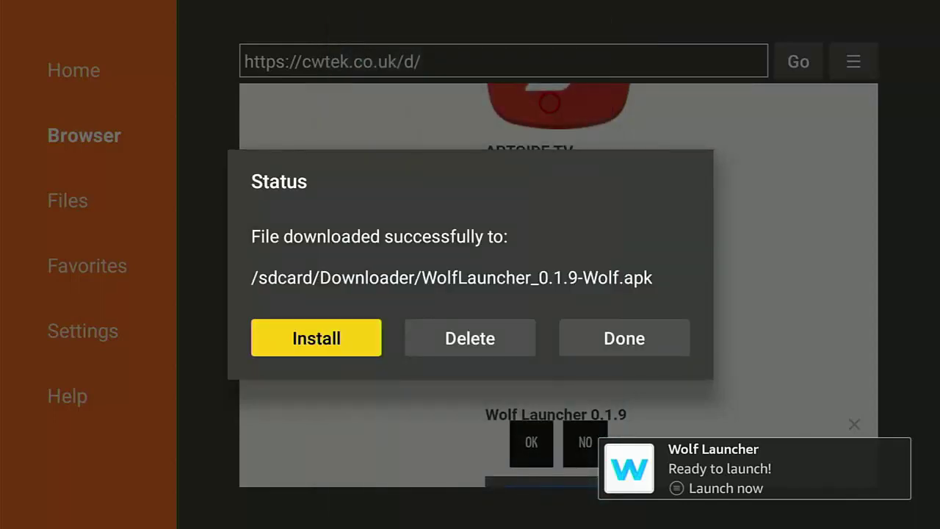
Step: Delete the downloaded Wolf Launcher APK file
key(Right)
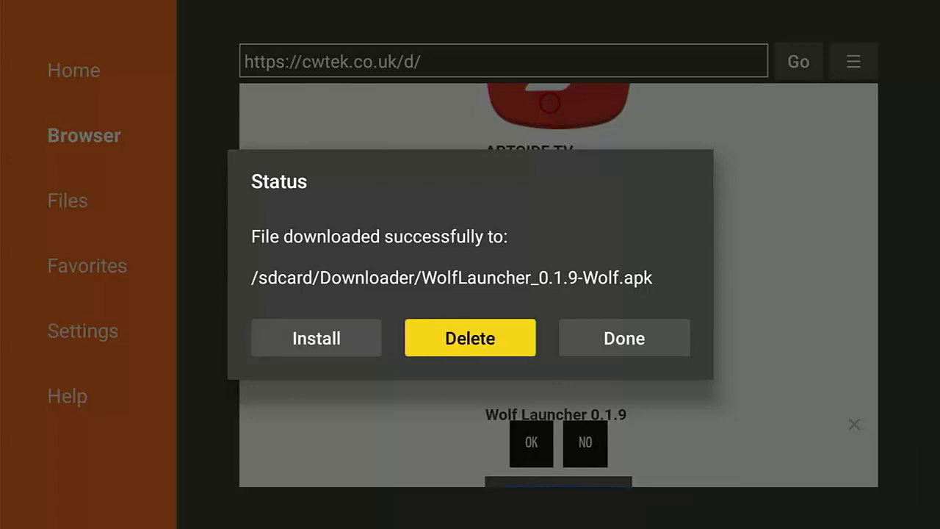
key(Return)
key(Left)
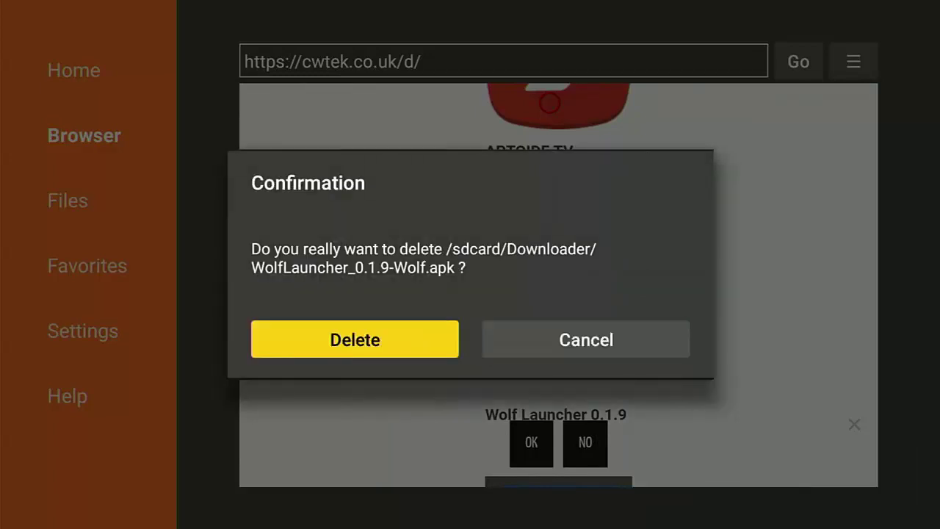
key(Return)
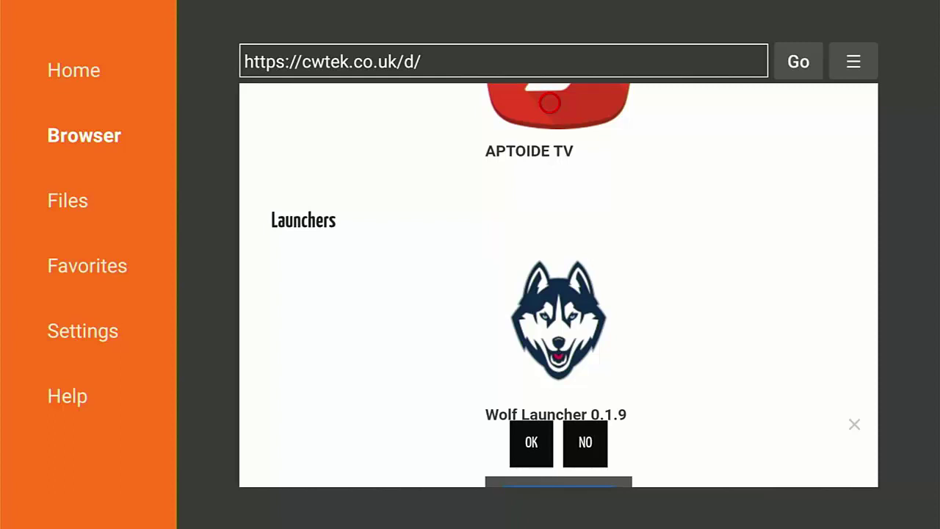
Step: Return to the Fire TV home and launch Wolf Launcher from the apps library
key(Home)
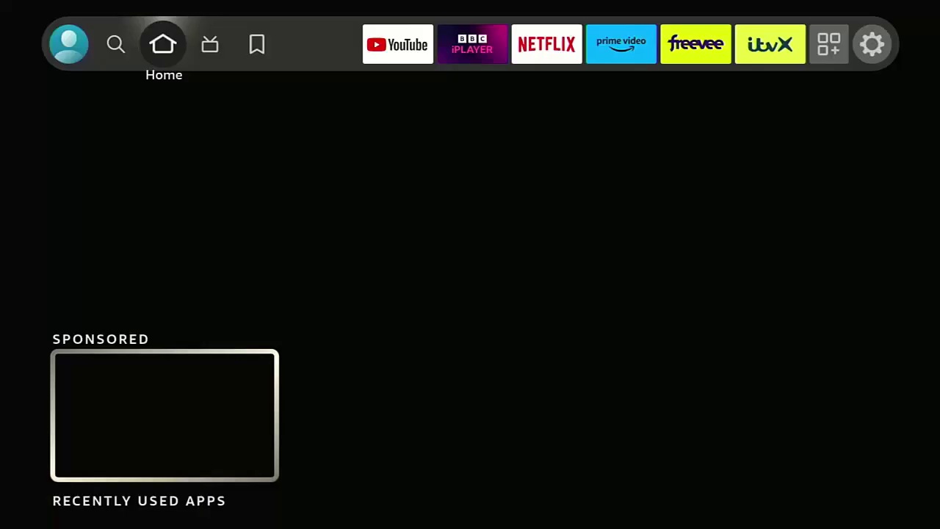
key(Down)
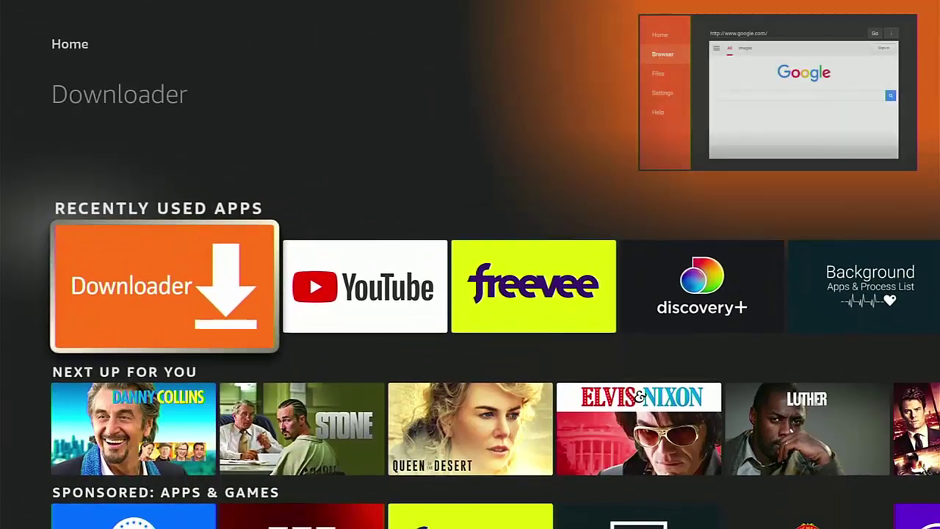
key(Up)
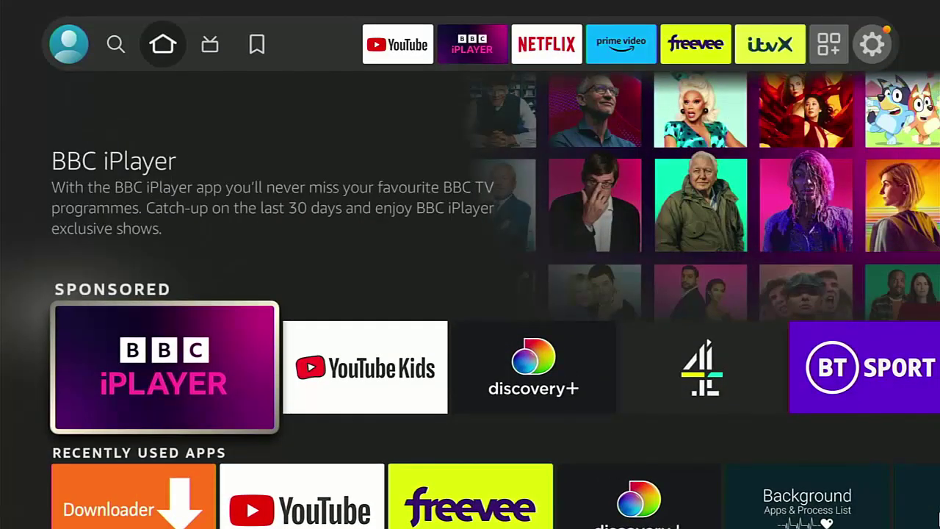
key(Up)
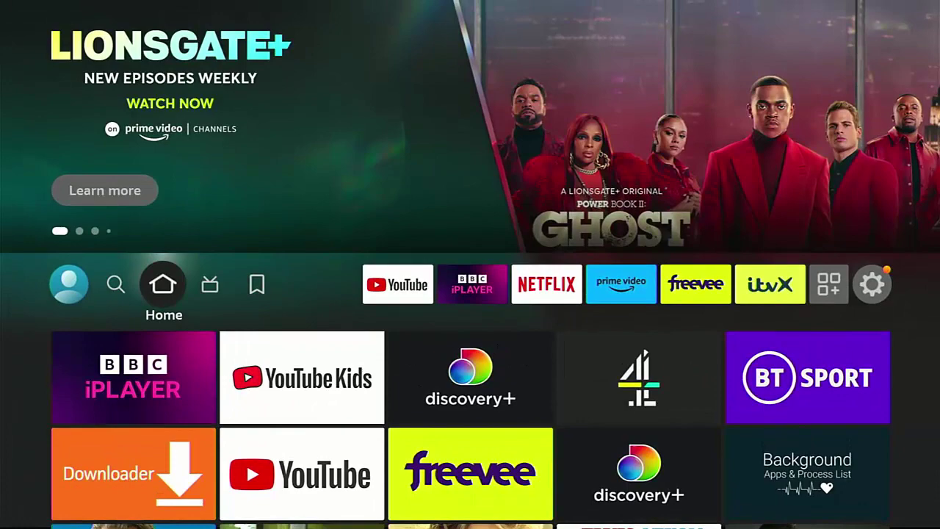
key(Home)
key(Right)
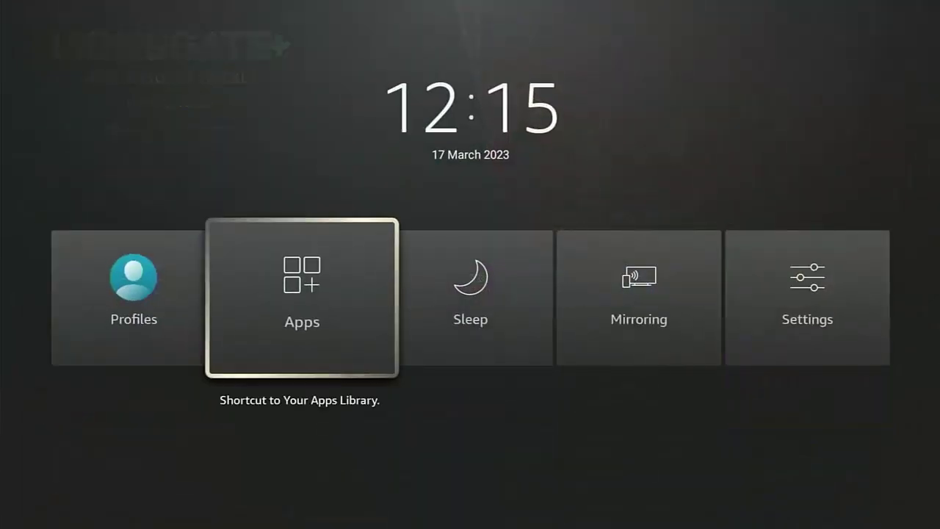
key(Return)
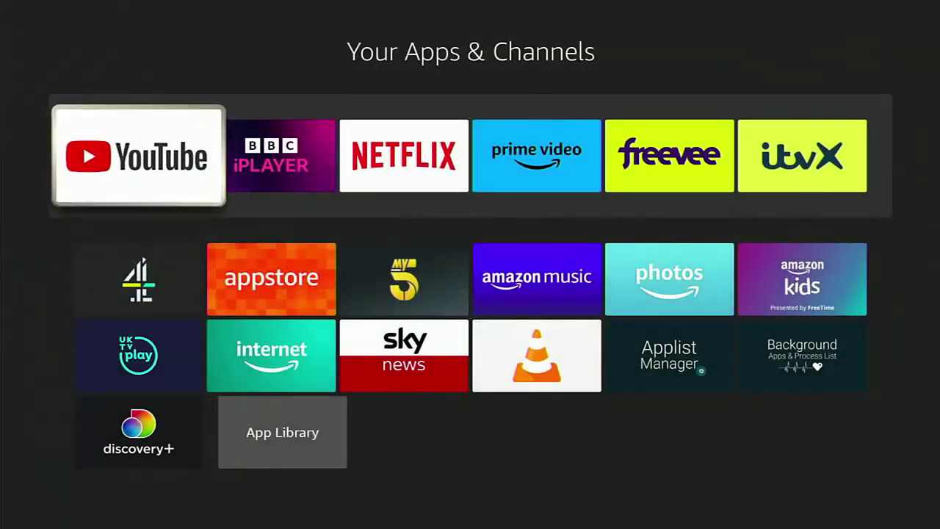
key(Down)
key(Down)
key(Down)
key(Right)
key(Right)
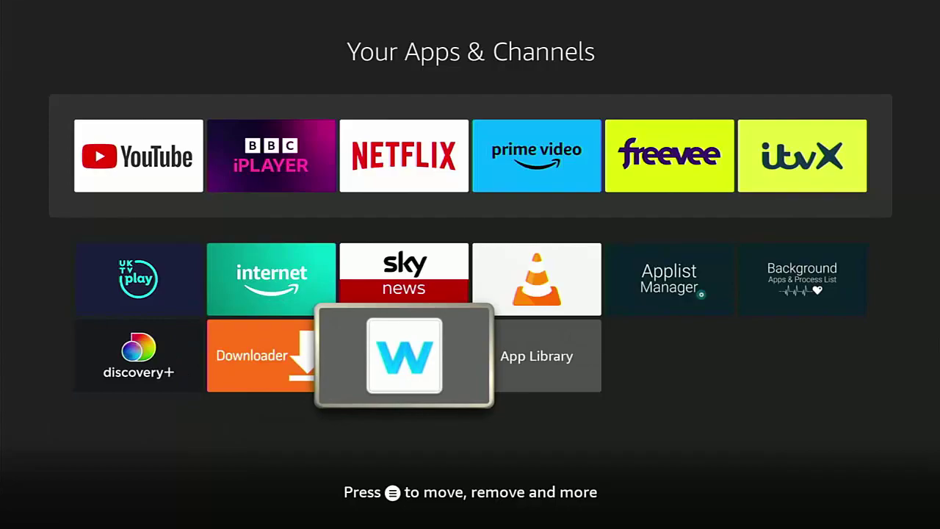
key(Return)
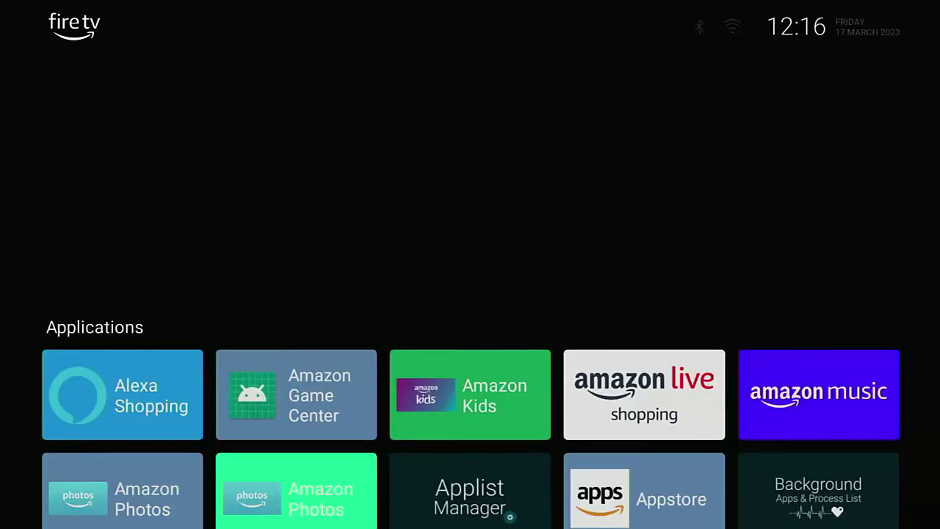
Step: Open Wolf Launcher's widget options and dismiss the empty widget picker
key(Menu)
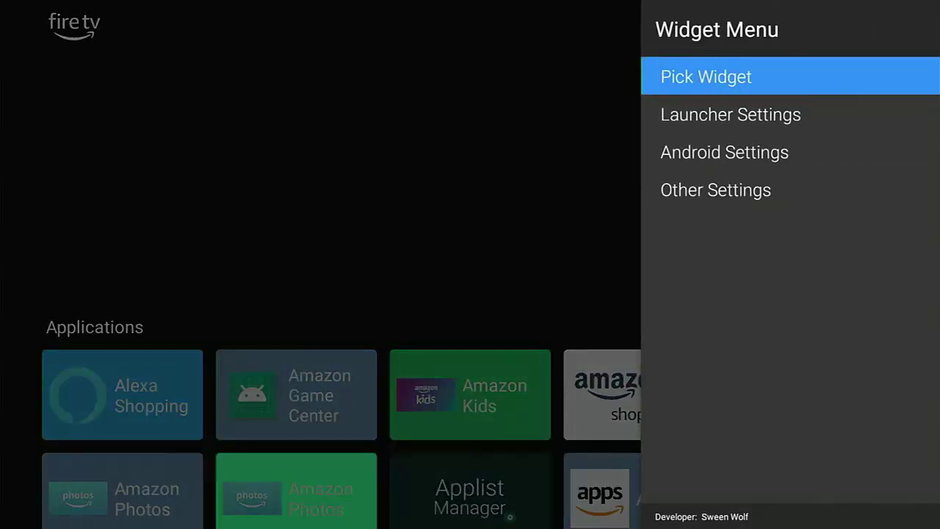
key(Down)
key(Up)
key(Return)
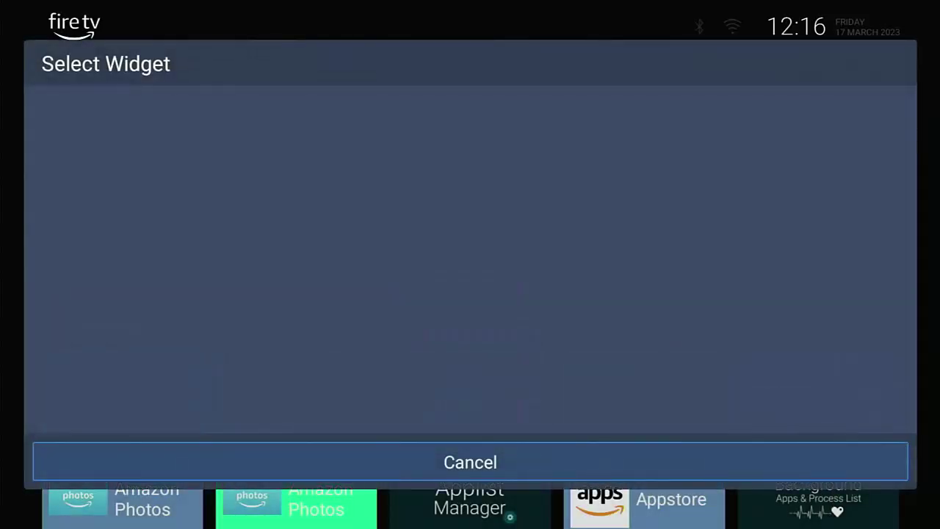
key(Return)
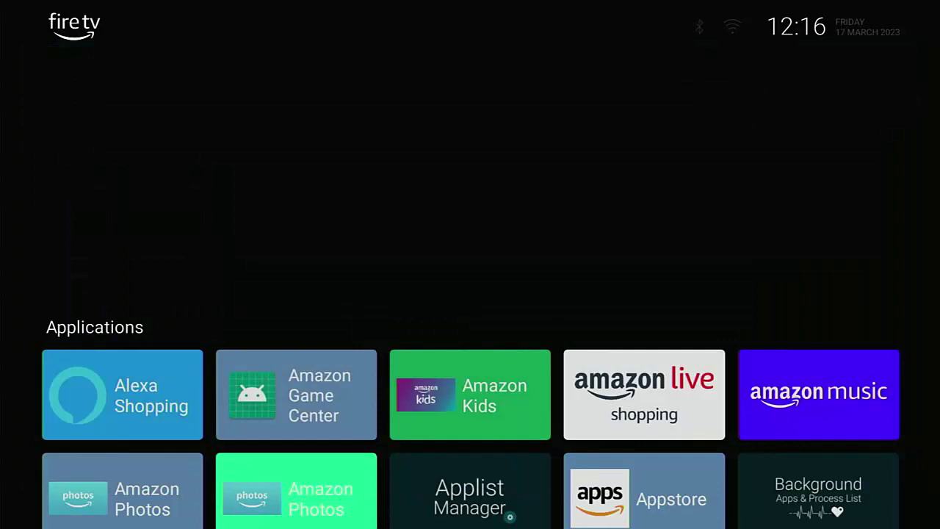
Step: Open Wolf Launcher's settings and its Sections menu
key(Menu)
key(Down)
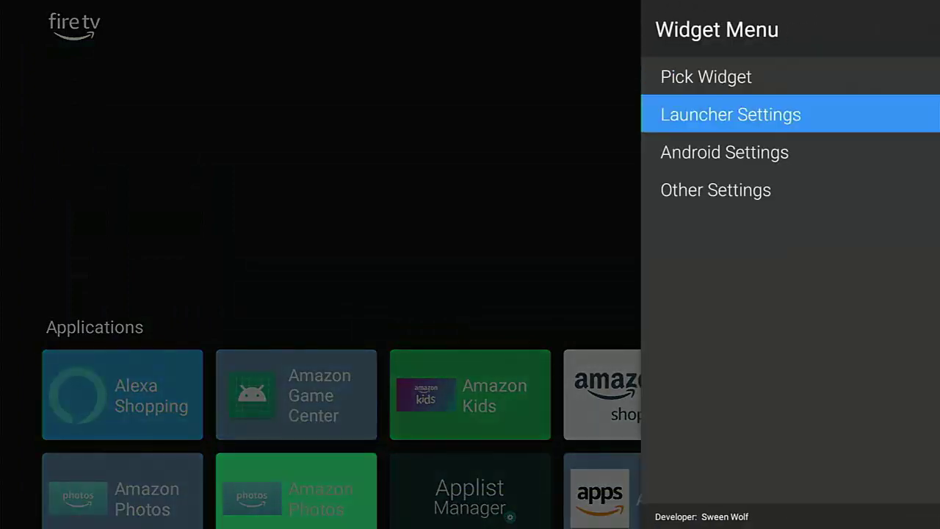
key(Down)
key(Up)
key(Return)
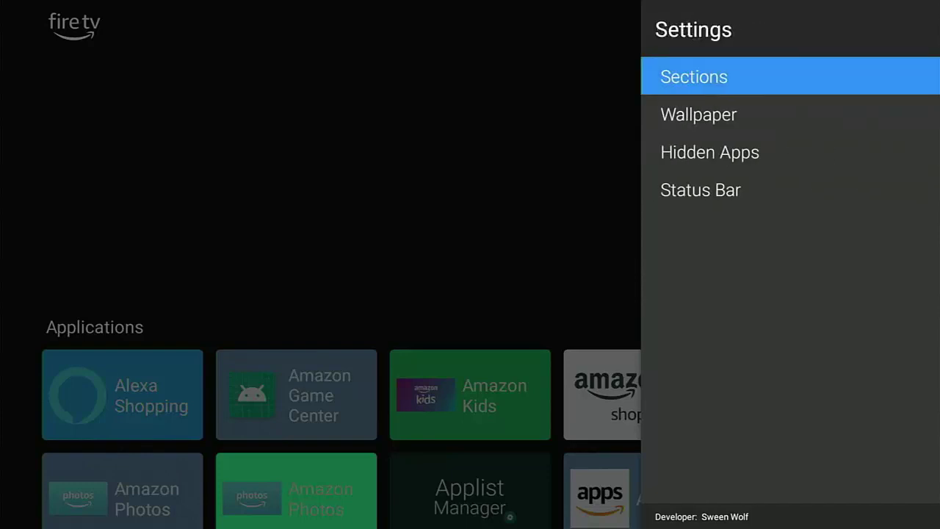
key(Return)
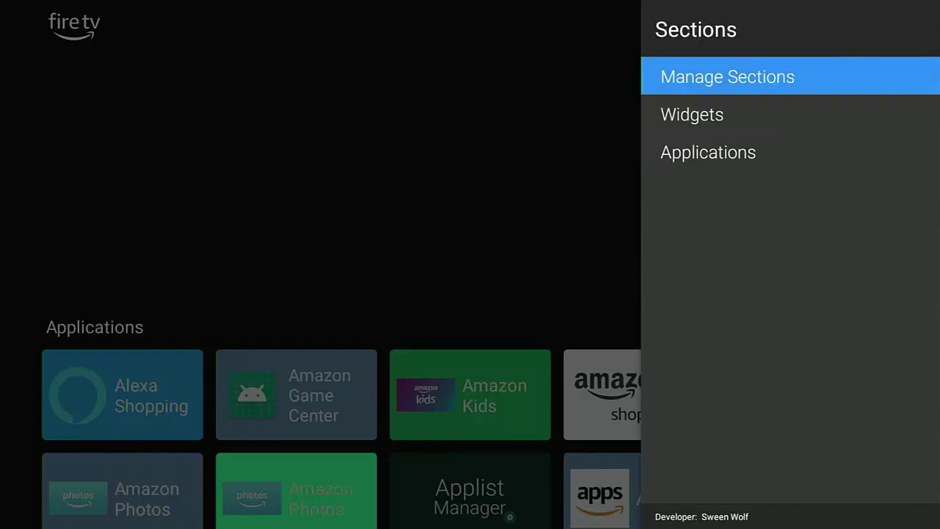
Step: Move the Applications section above Widgets, apply, and close section management
key(Return)
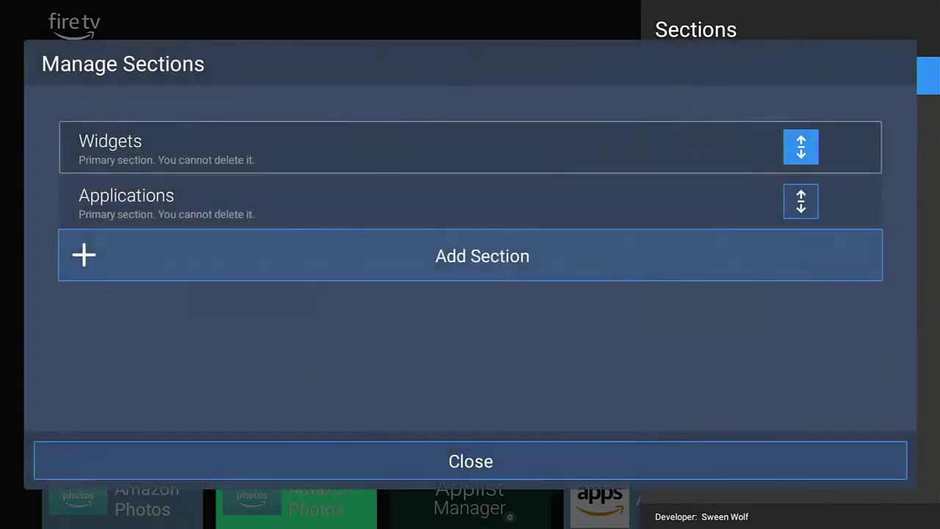
key(Down)
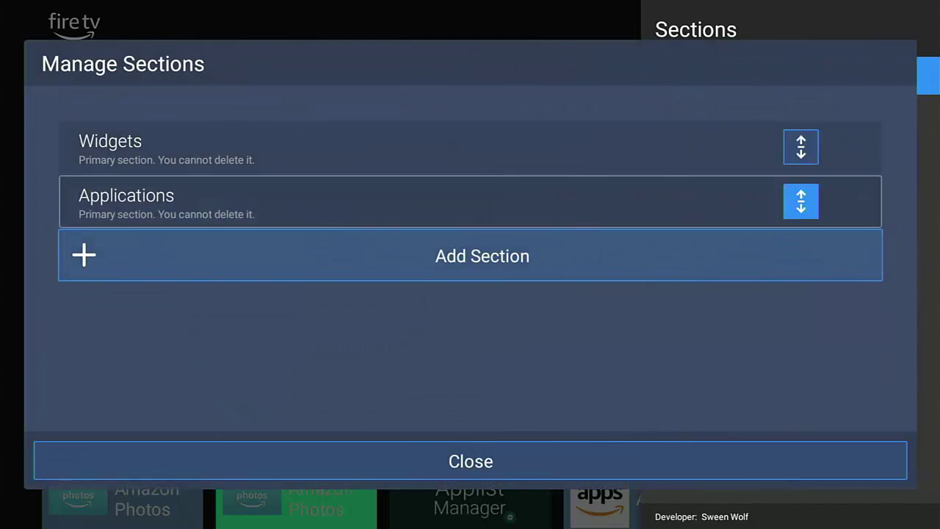
key(Up)
key(Down)
key(Return)
key(Up)
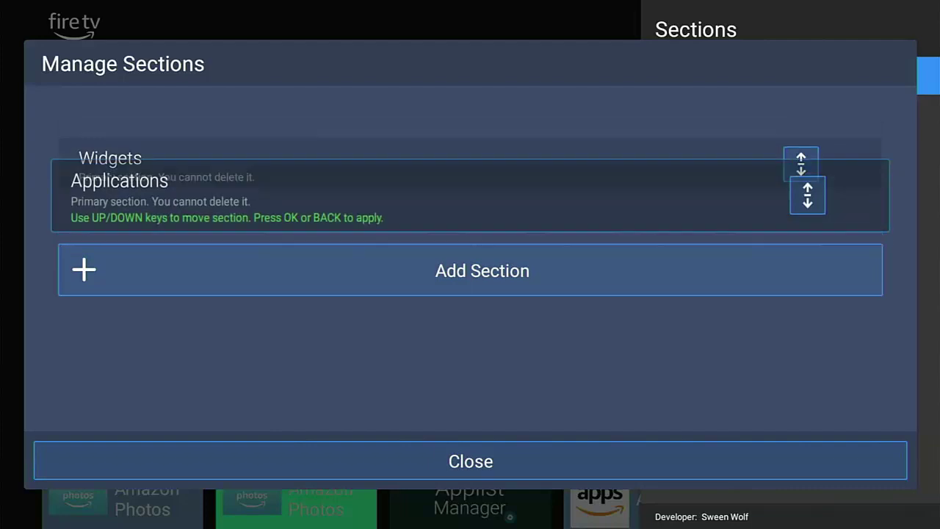
key(Return)
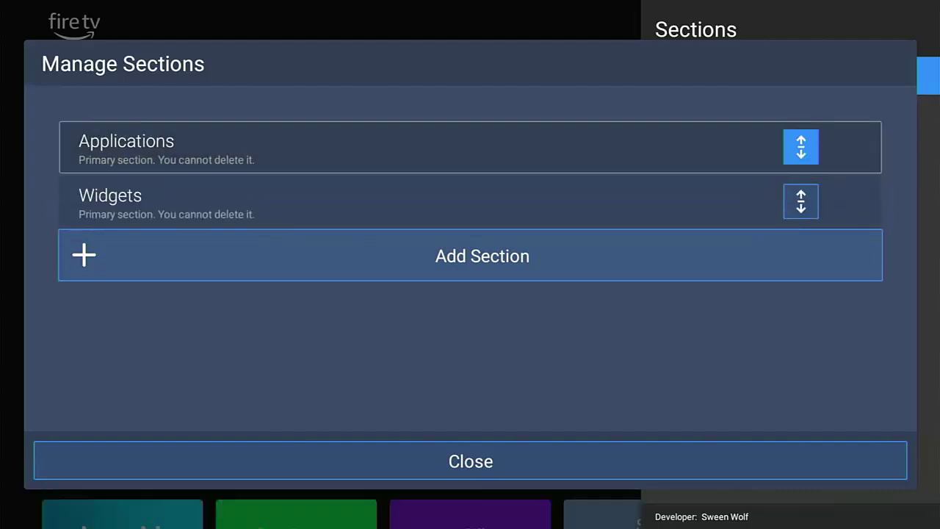
key(Down)
key(Down)
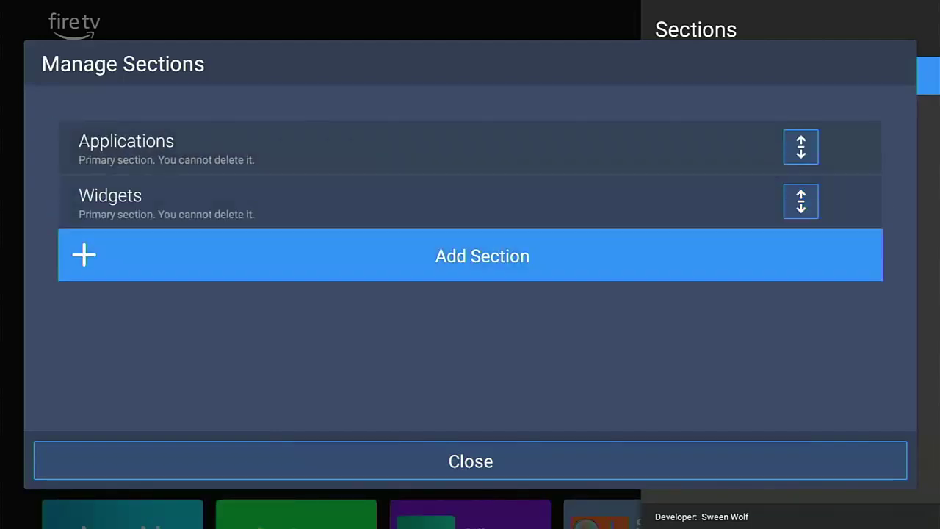
key(Return)
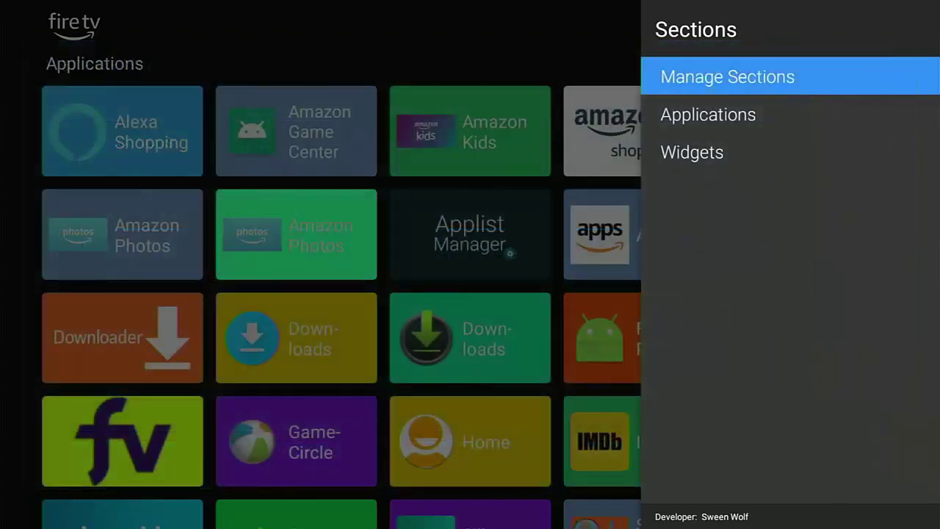
key(Escape)
key(Escape)
key(Escape)
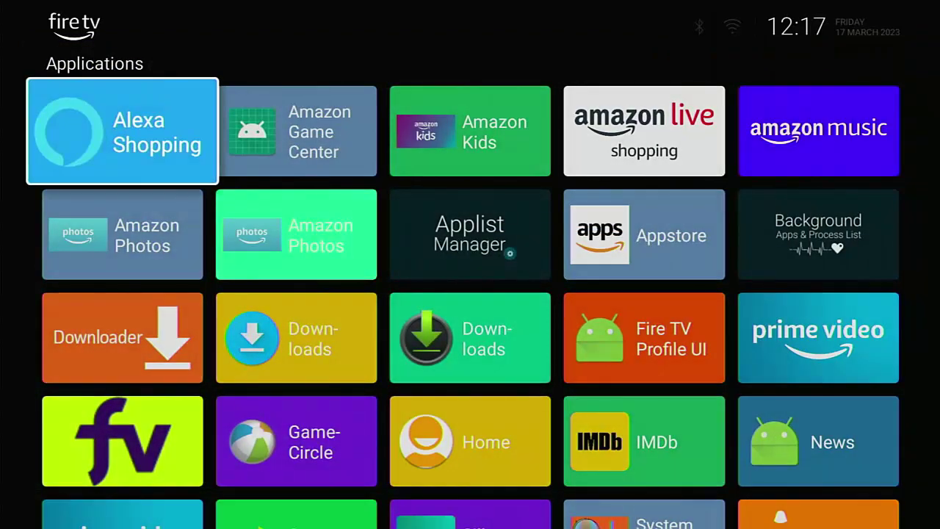
Step: Browse the Applications grid, then return to the Fire TV home screen
key(Down)
key(Down)
key(Down)
key(Down)
key(Up)
key(Up)
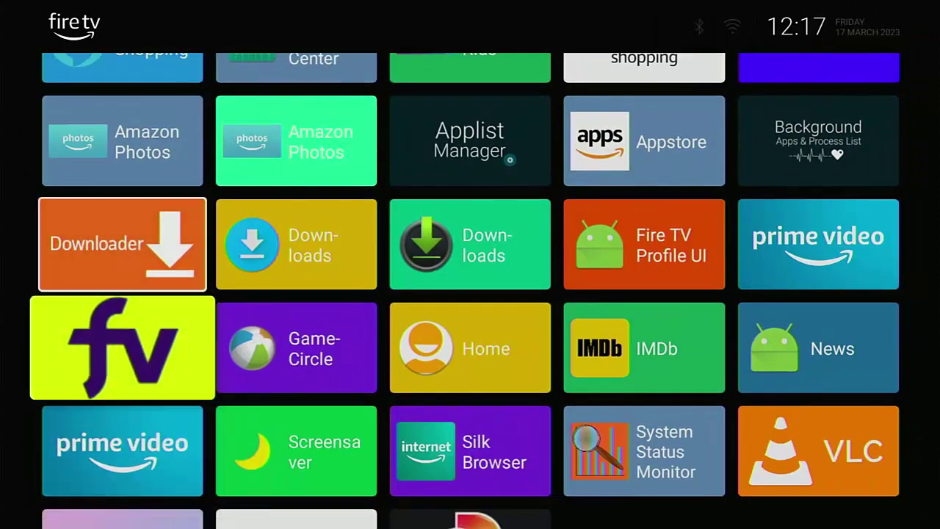
key(Up)
key(Up)
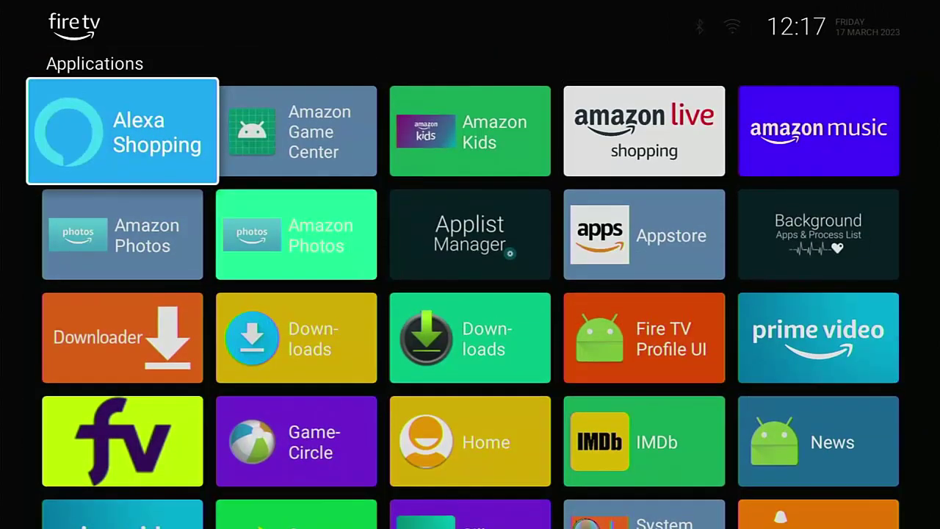
key(Home)
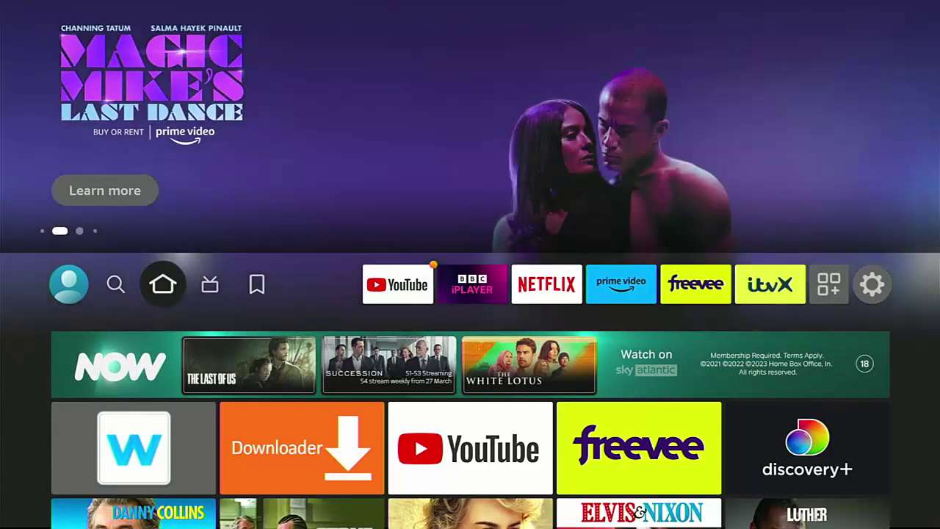
Step: Launch Downloader from the Fire TV apps library
key(Right)
key(Left)
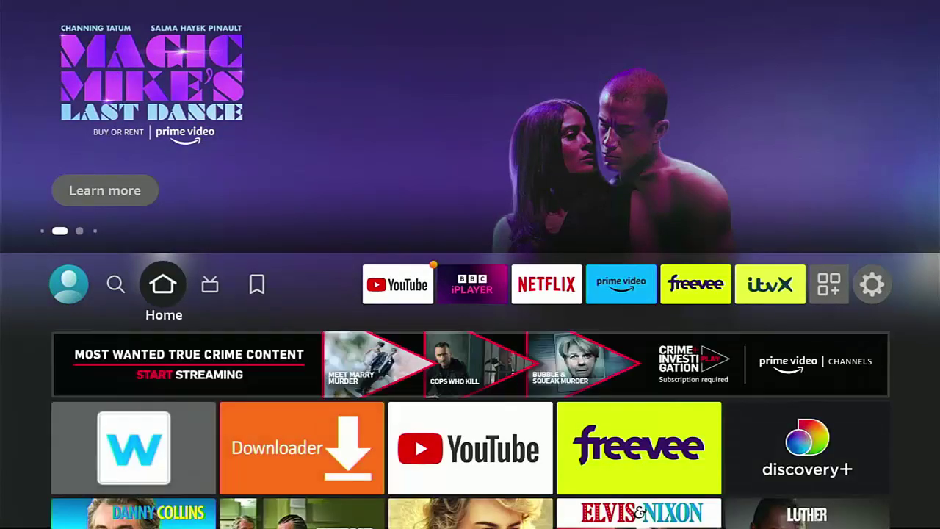
key(Home)
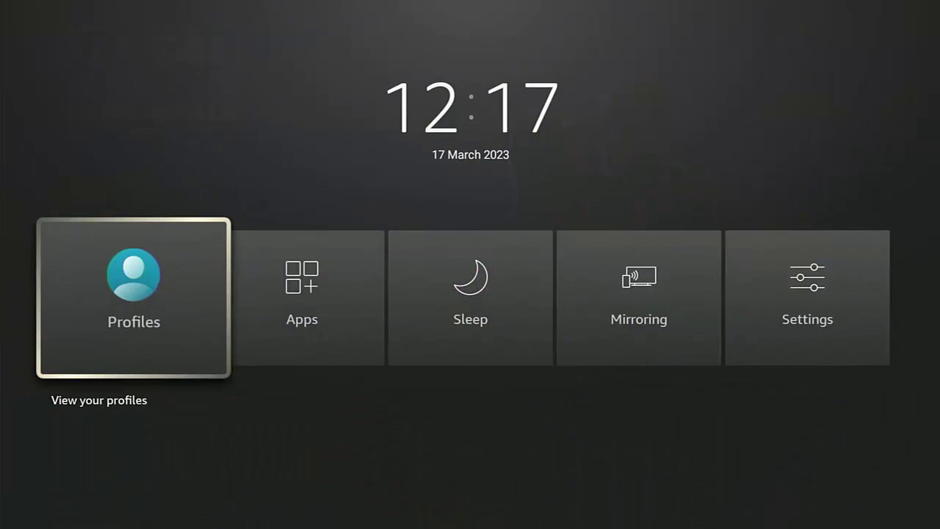
key(Right)
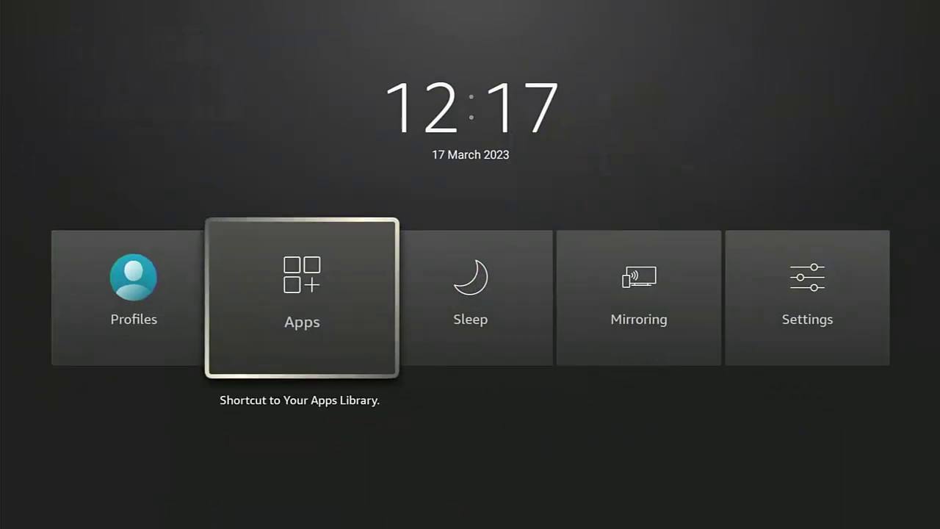
key(Return)
key(Down)
key(Down)
key(Down)
key(Right)
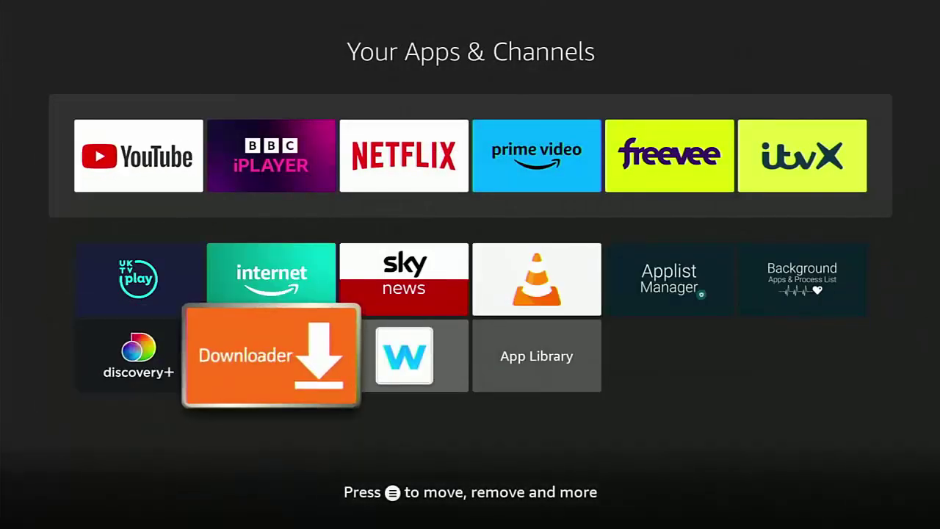
key(Return)
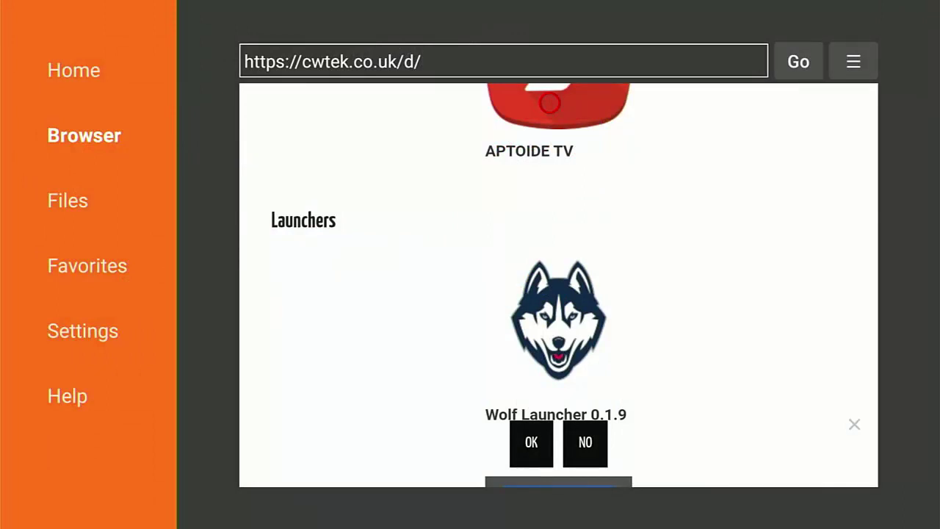
Step: Load the downloads page for code 21203 from Downloader's home page
key(Left)
key(Left)
key(Left)
key(Left)
key(Left)
key(Return)
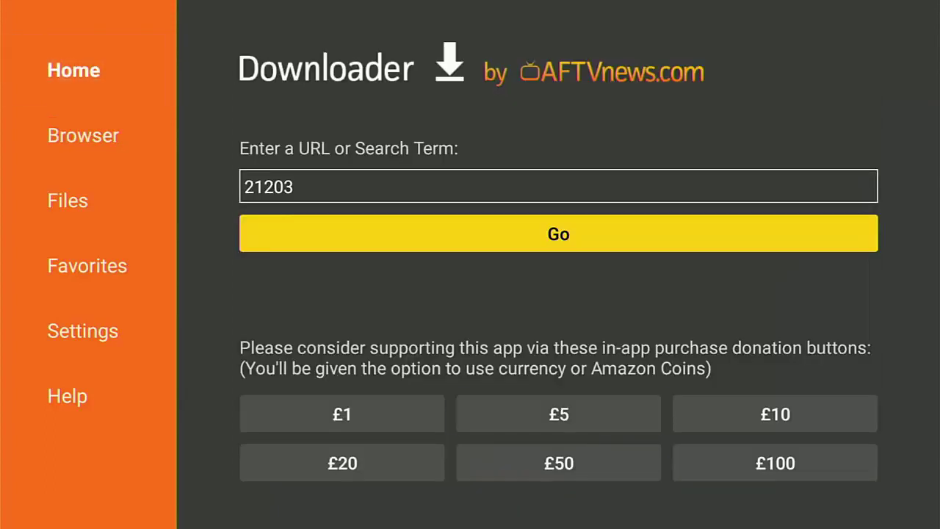
key(Down)
key(Up)
key(Up)
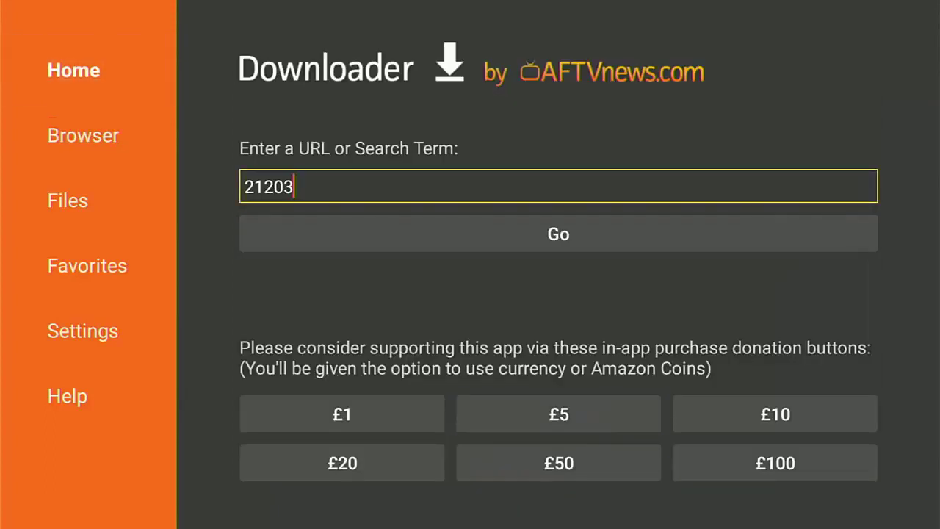
key(Down)
key(Return)
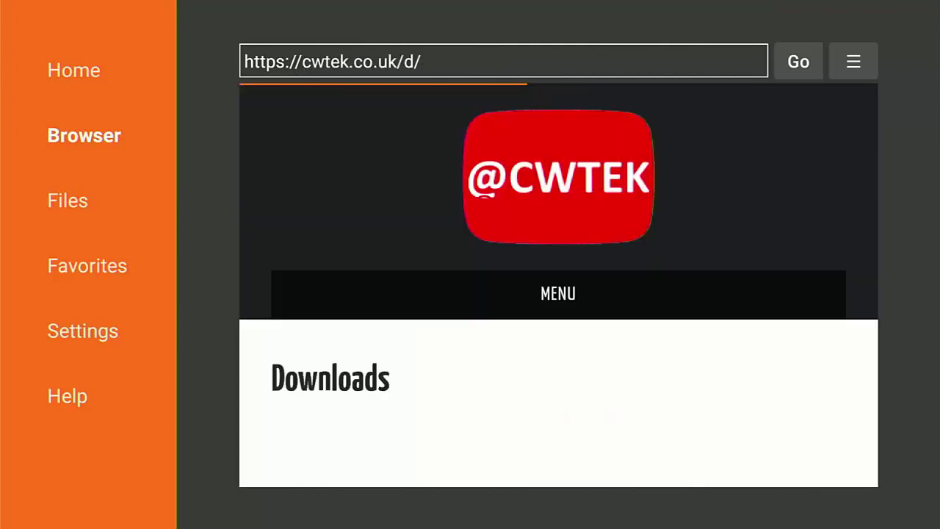
Step: Download and install Launcher Manager 1.1.8 from the page
scroll(483, 466, down, 2)
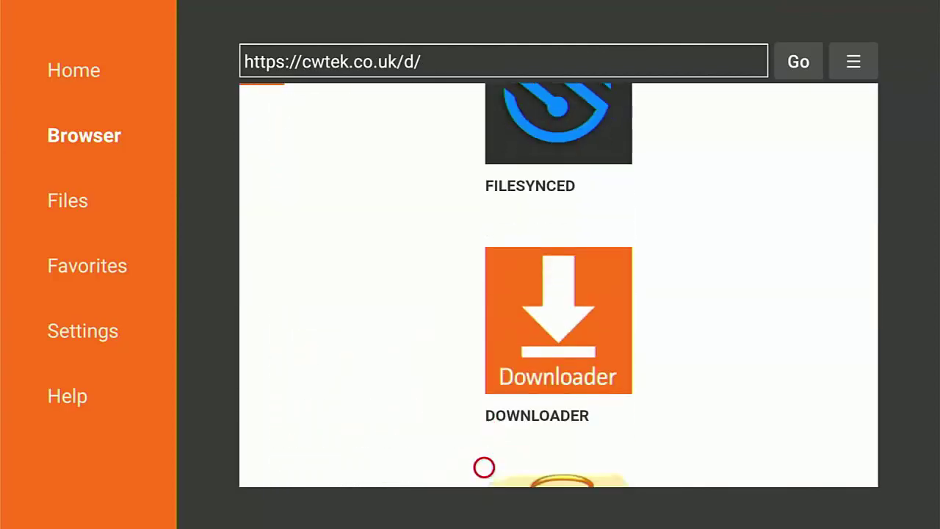
scroll(484, 467, down, 15)
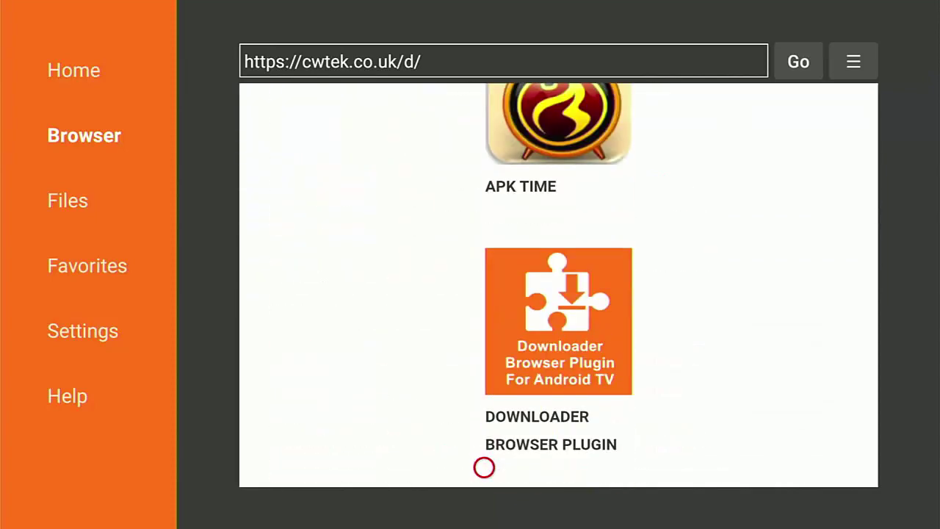
scroll(484, 467, down, 10)
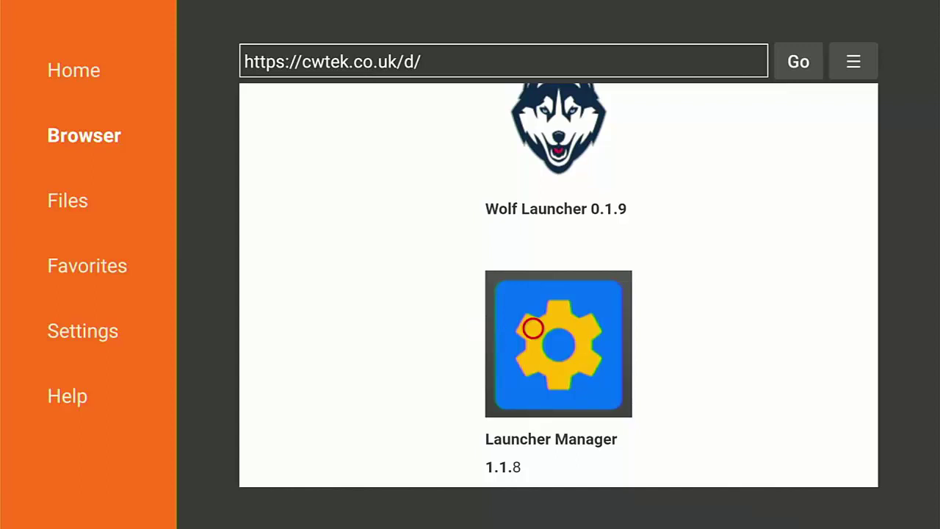
scroll(533, 466, down, 1)
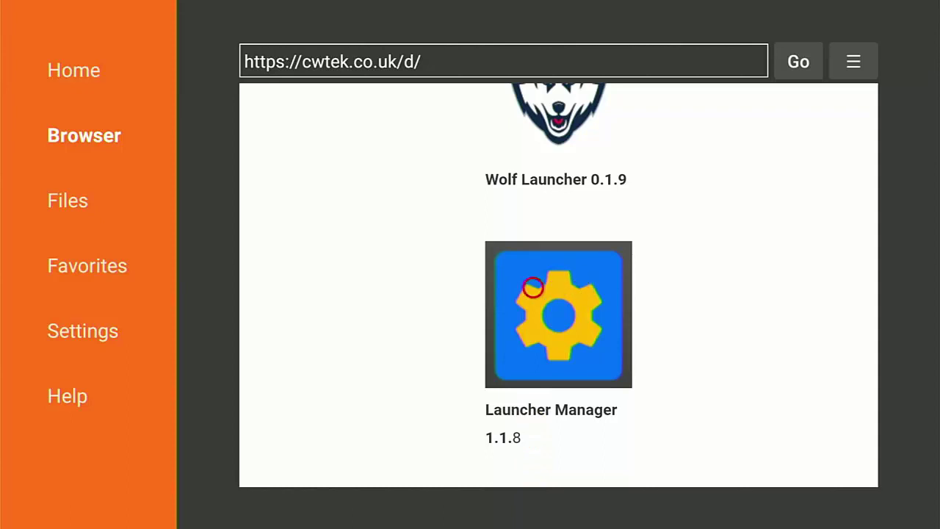
click(533, 287)
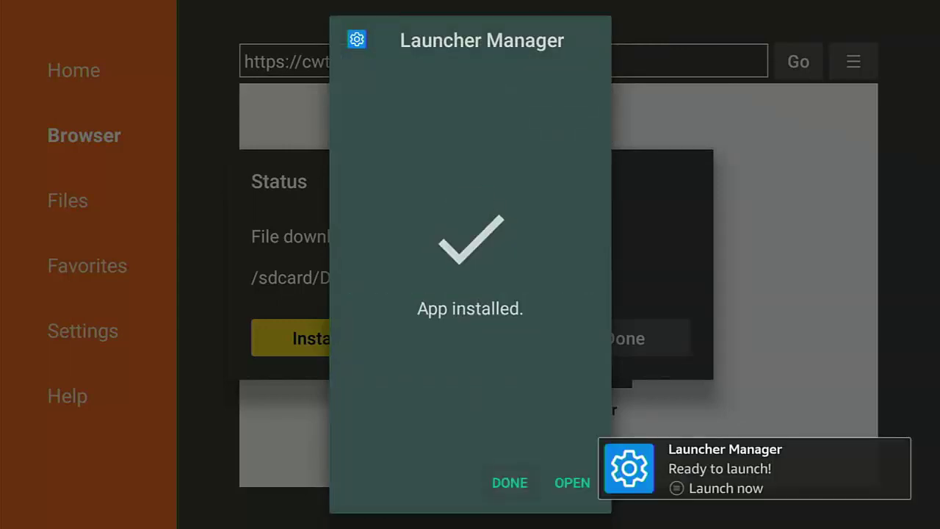
Step: Delete the downloaded LM (FOS) - 1.1.8.apk file
key(Return)
key(Right)
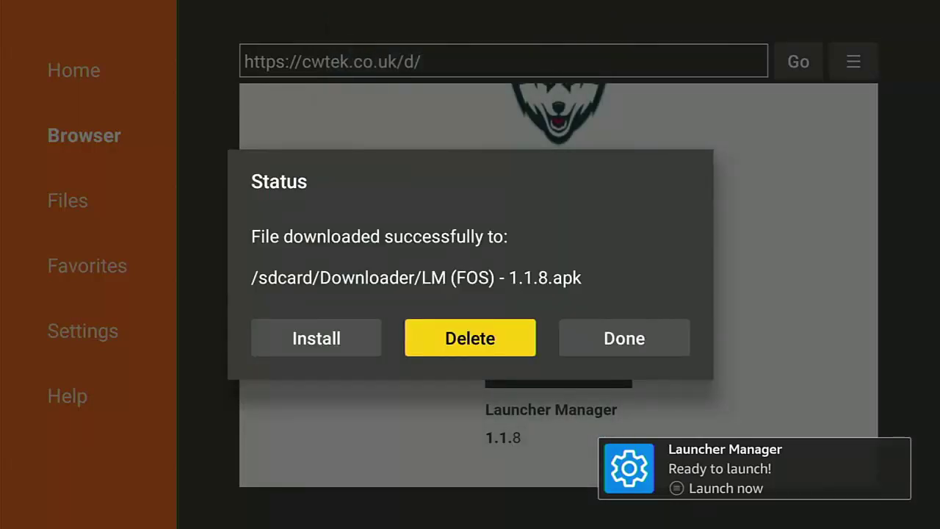
key(Return)
key(Left)
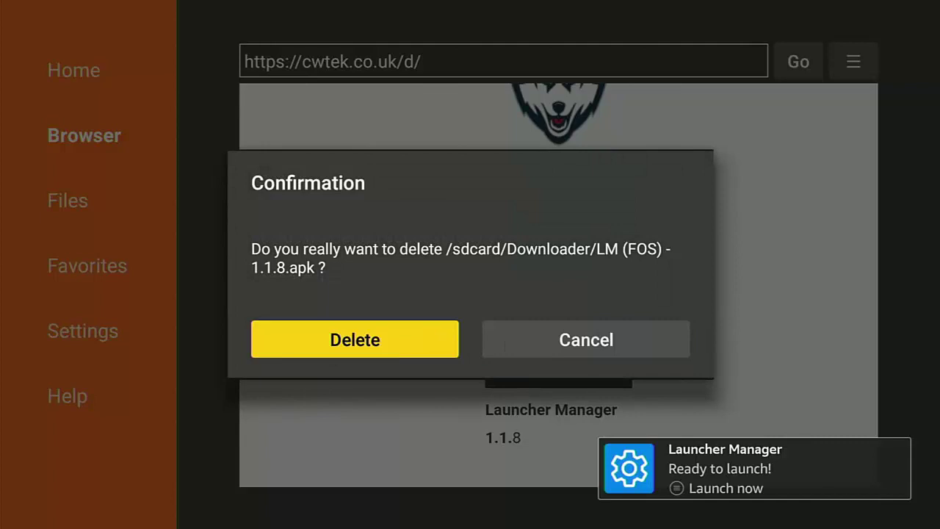
key(Return)
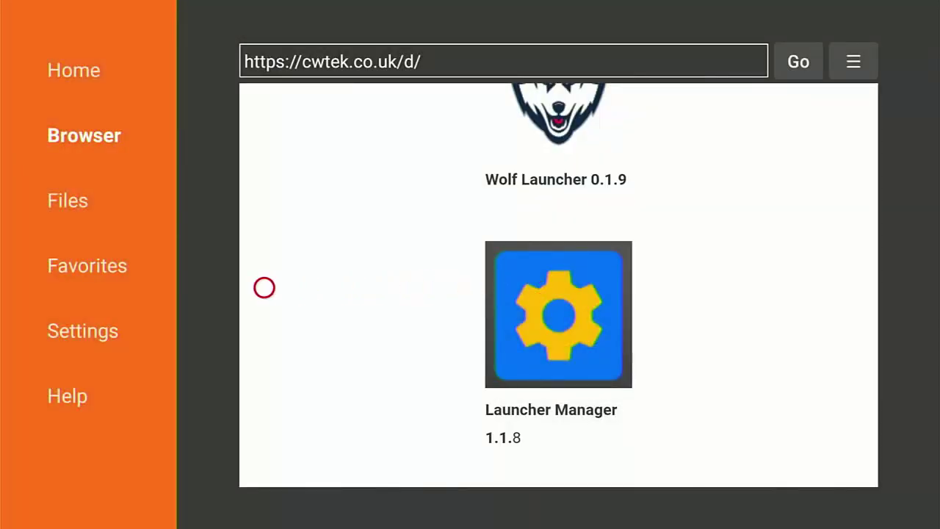
Step: Go to Downloader's home page and exit to the Fire TV home
key(Left)
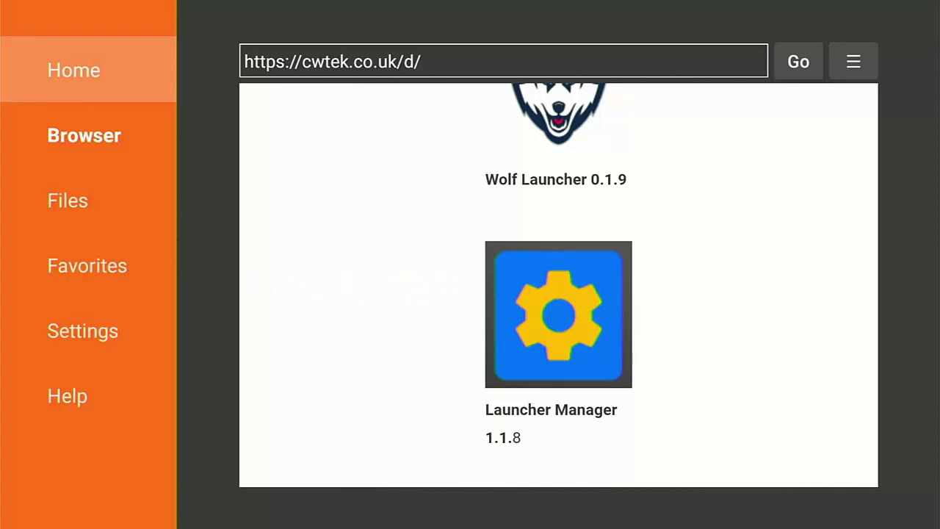
key(Return)
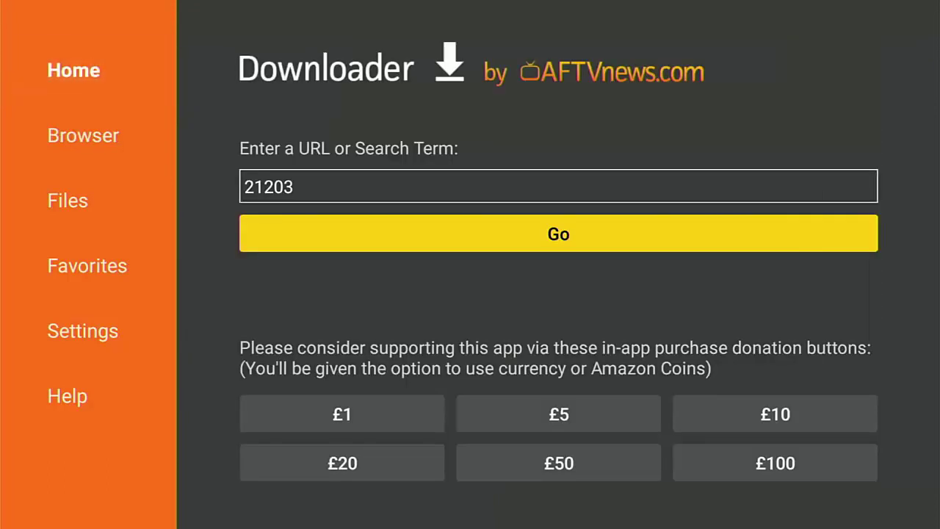
key(Escape)
key(Escape)
key(Escape)
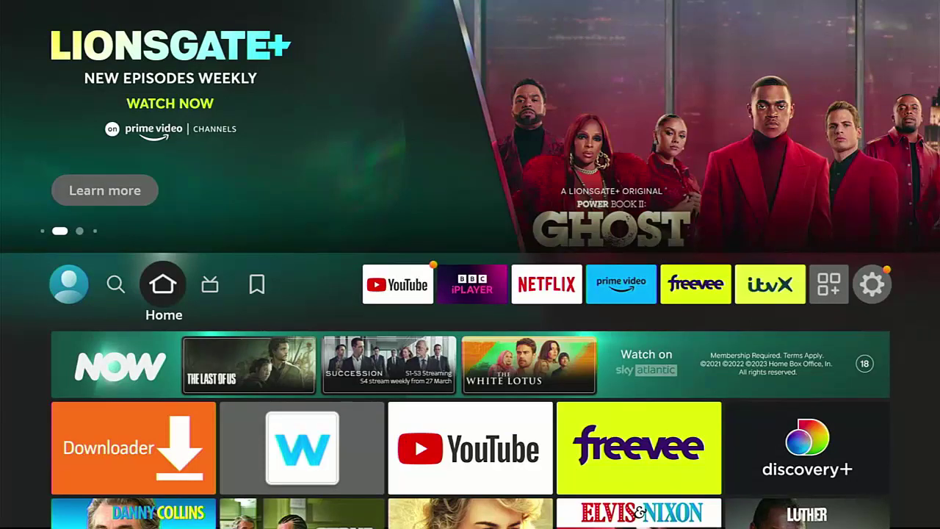
Step: Launch Launcher Manager from Your Apps & Channels
key(Home)
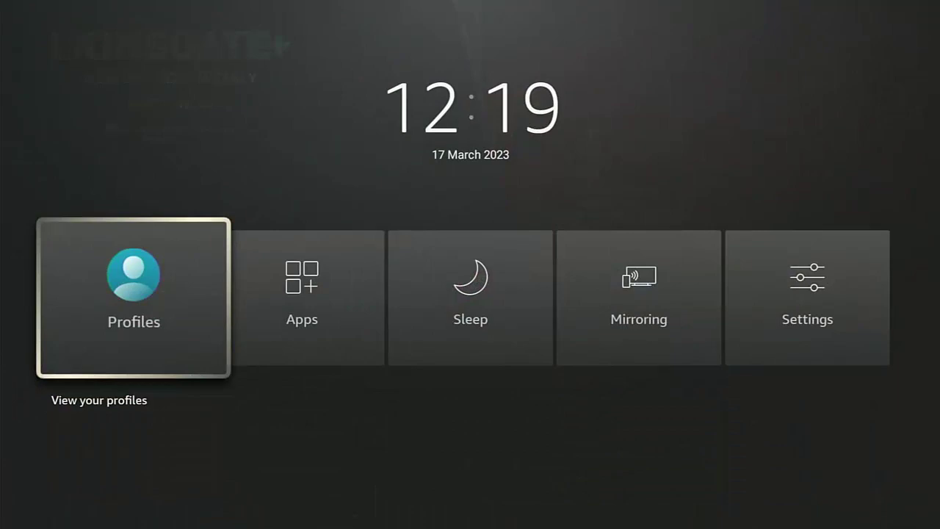
key(Right)
key(Return)
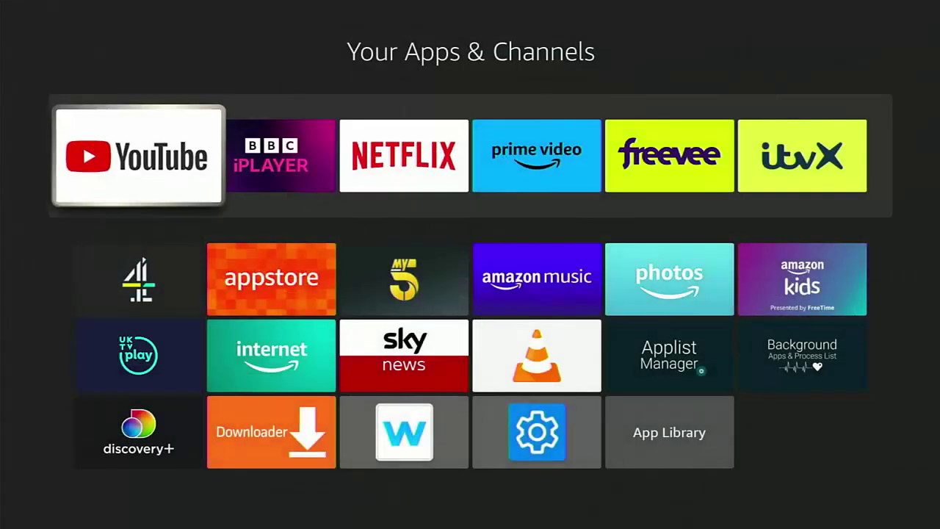
key(Down)
key(Down)
key(Down)
key(Right)
key(Right)
key(Right)
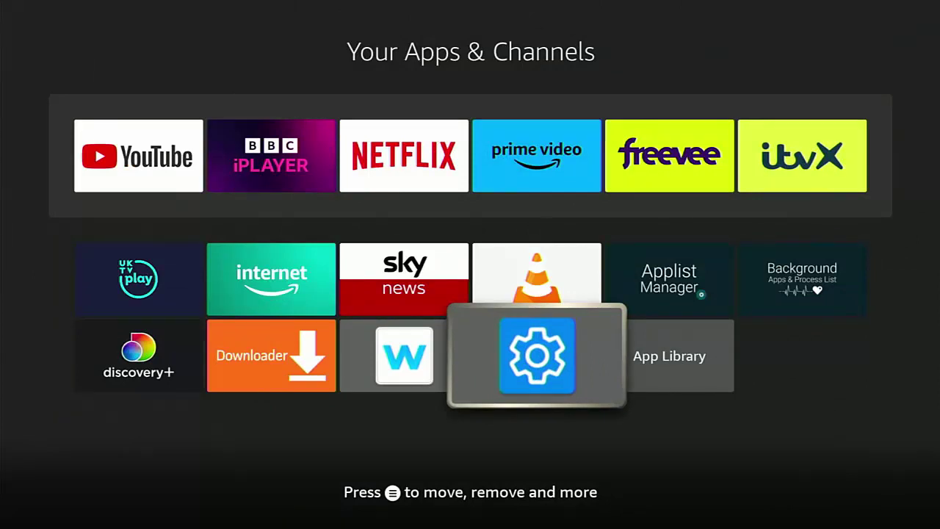
key(Return)
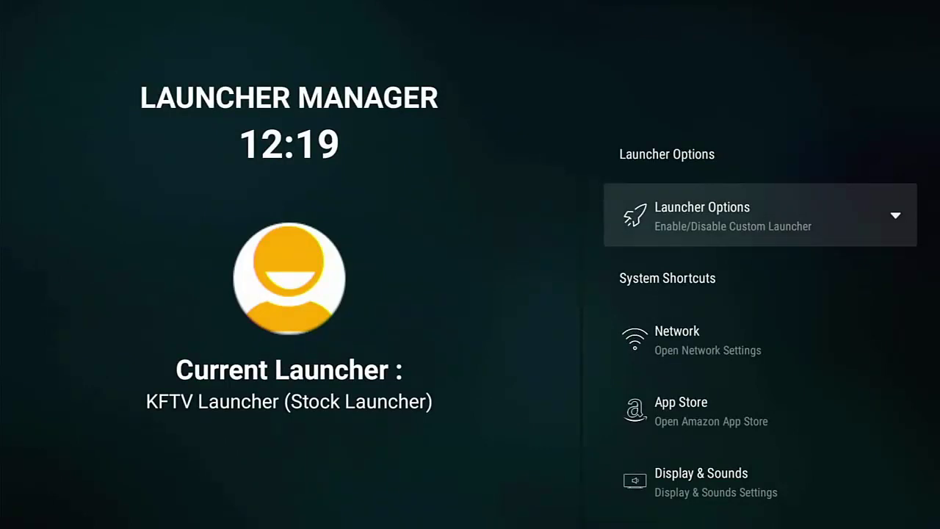
Step: Open Custom Launcher Options under Launcher Options to reach the LM Custom Launcher Handler
key(Return)
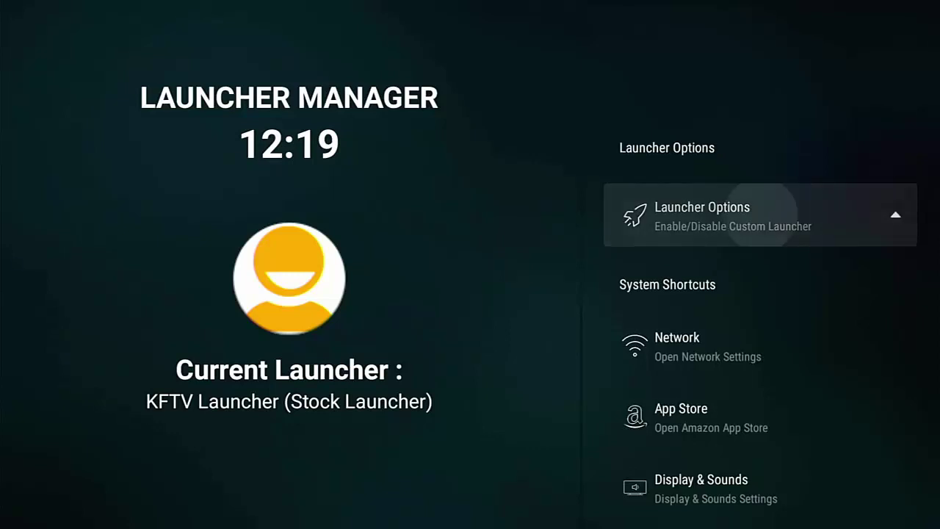
key(Down)
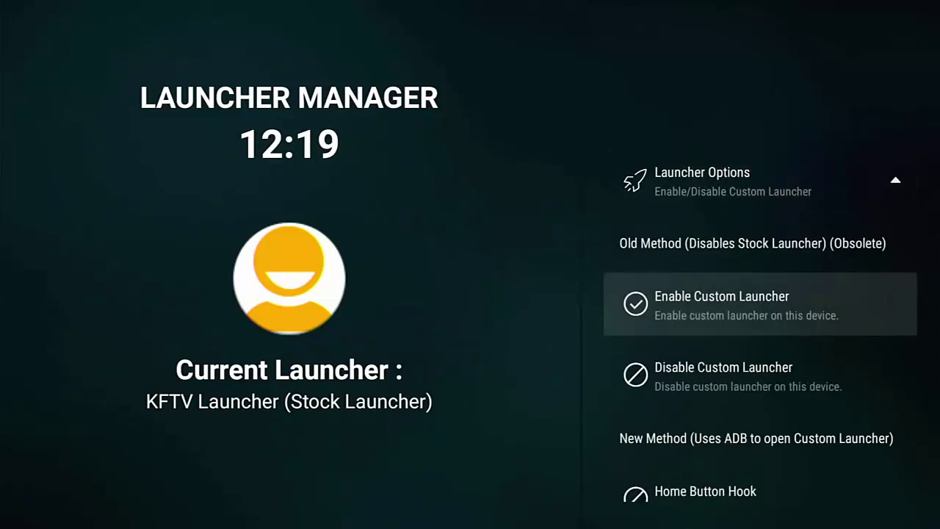
key(Down)
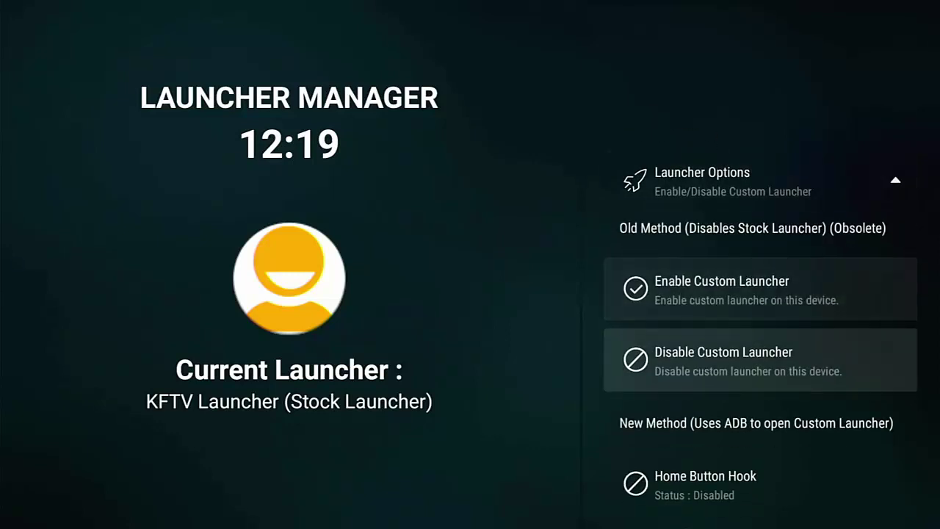
key(Up)
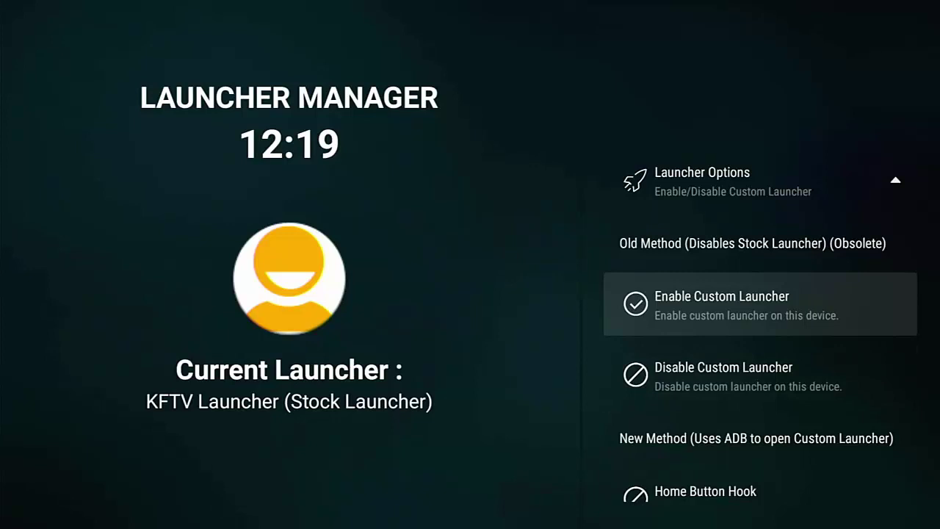
key(Down)
key(Down)
key(Down)
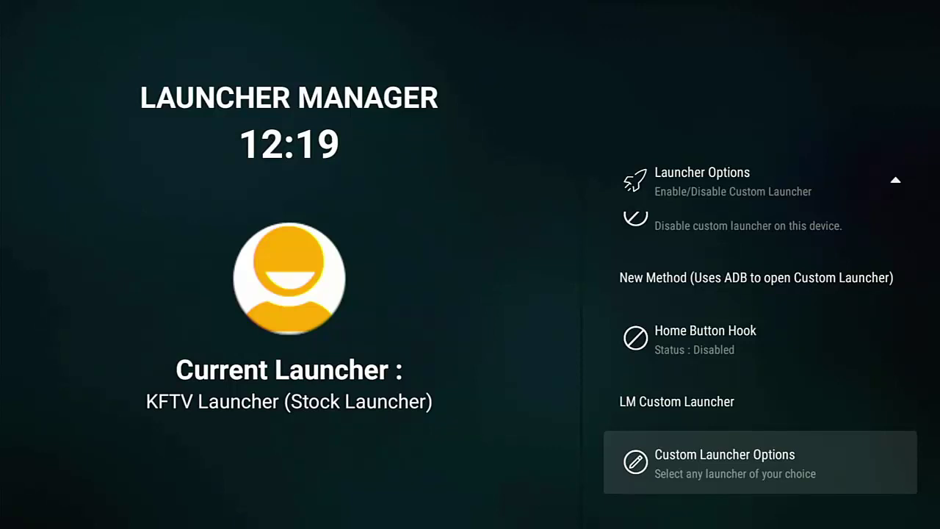
key(Up)
key(Up)
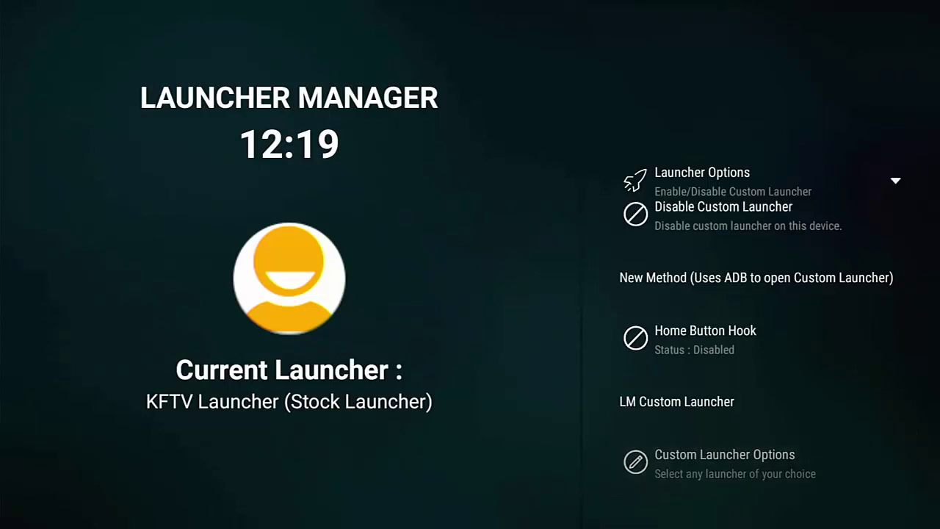
key(Return)
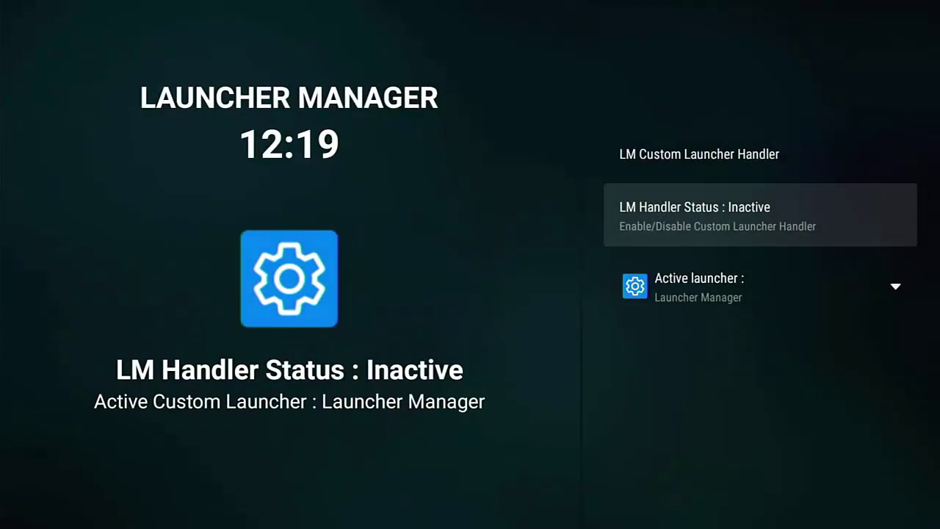
Step: Set Wolf Launcher as the active launcher and switch the LM handler status to Active
key(Down)
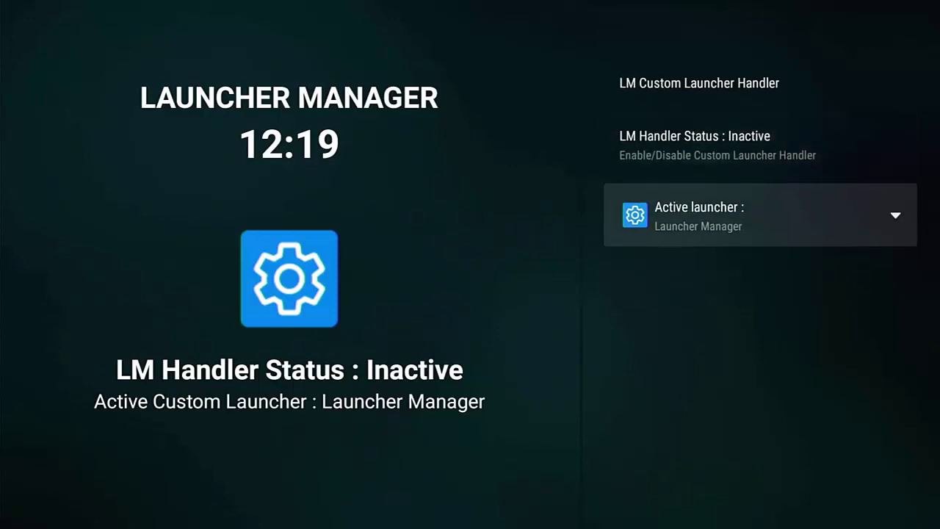
key(Return)
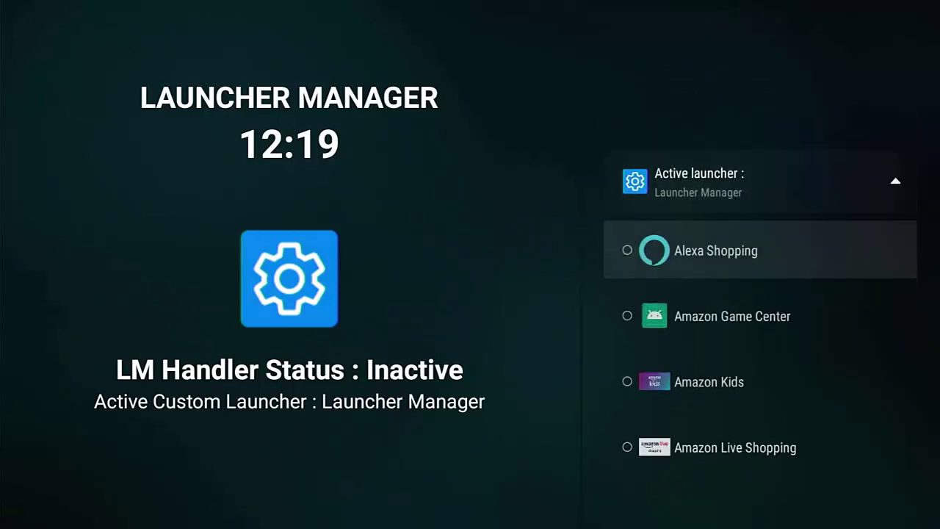
key(Down)
key(Down)
key(Down)
key(Down)
key(Down)
key(Down)
key(Down)
key(Down)
key(Down)
key(Down)
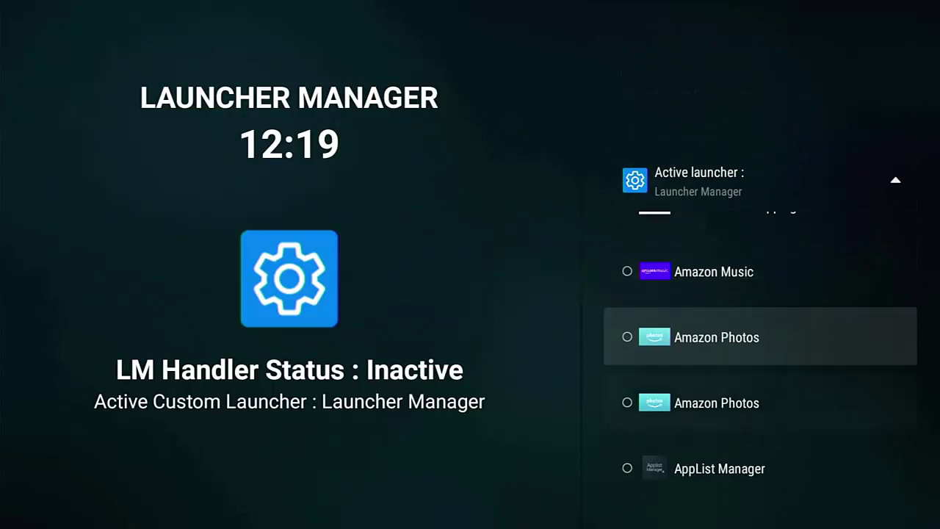
key(Down)
key(Down)
key(Down)
key(Down)
key(Down)
key(Down)
key(Down)
key(Down)
key(Down)
key(Down)
key(Down)
key(Down)
key(Down)
key(Down)
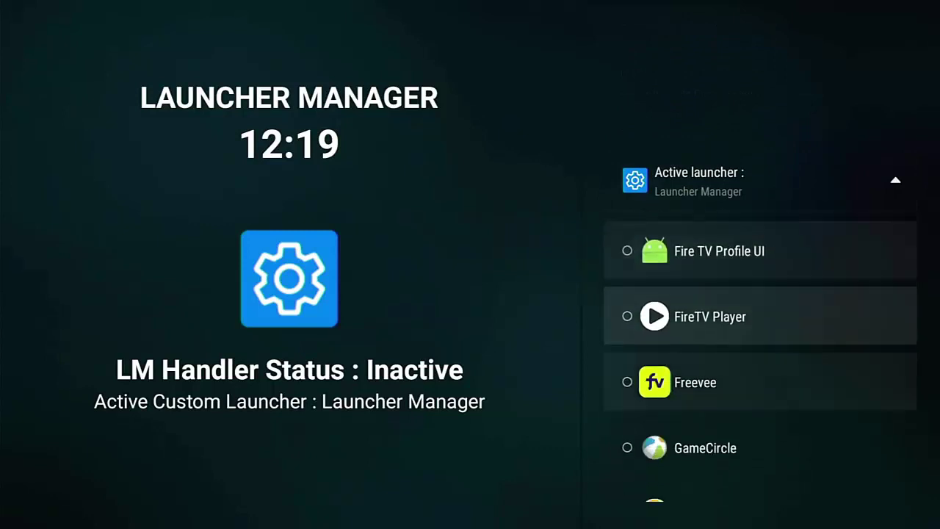
key(Down)
key(Down)
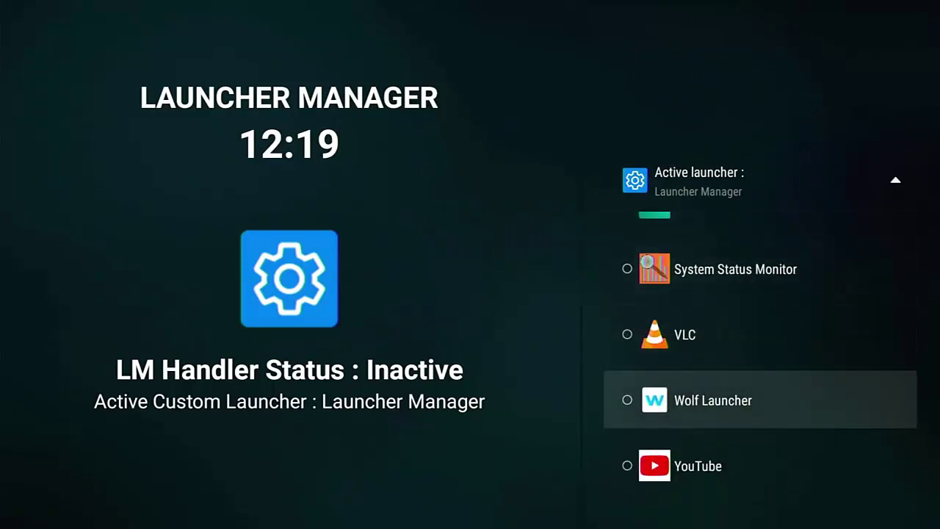
key(Return)
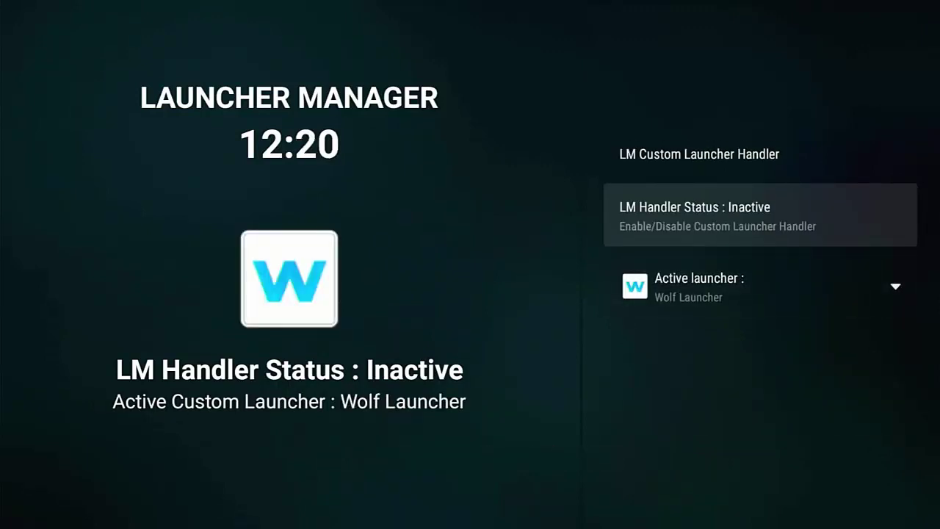
key(Return)
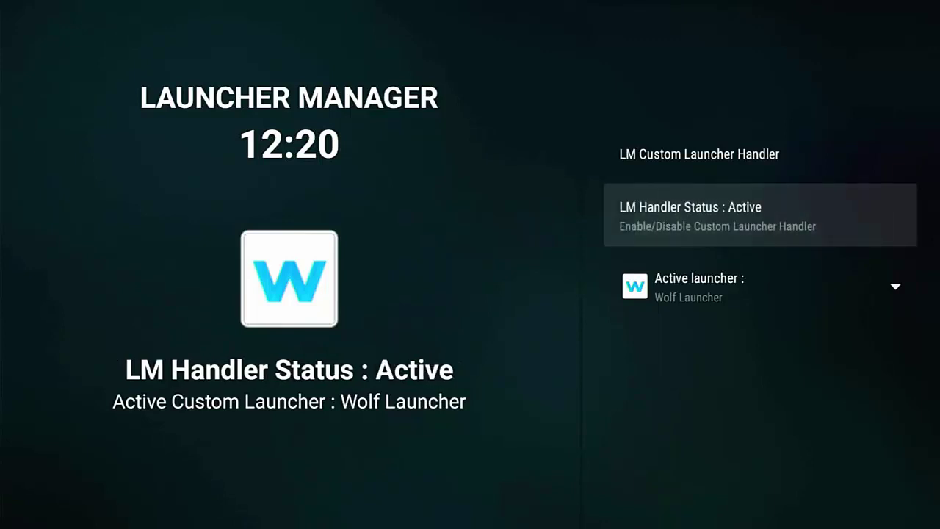
key(Escape)
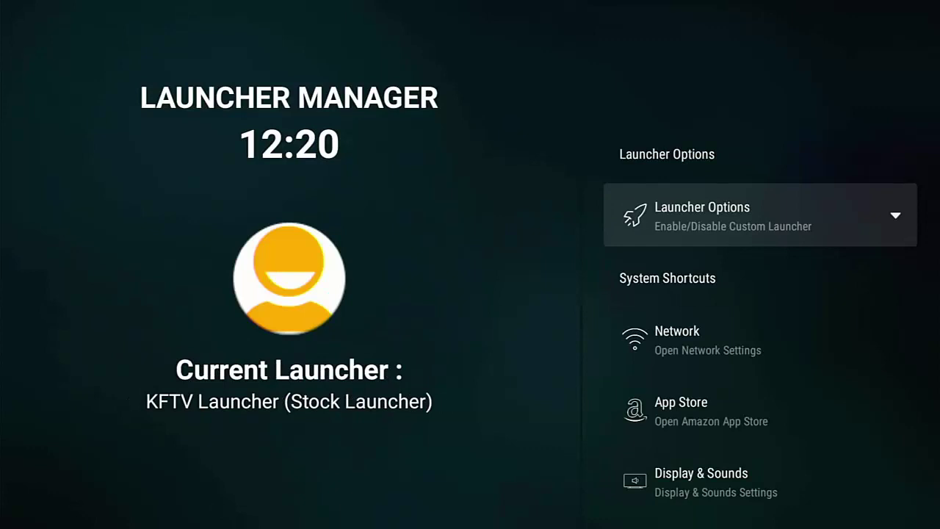
Step: Open Launcher Manager's Home Button Hook settings and turn the hook on
key(Return)
key(Down)
key(Down)
key(Down)
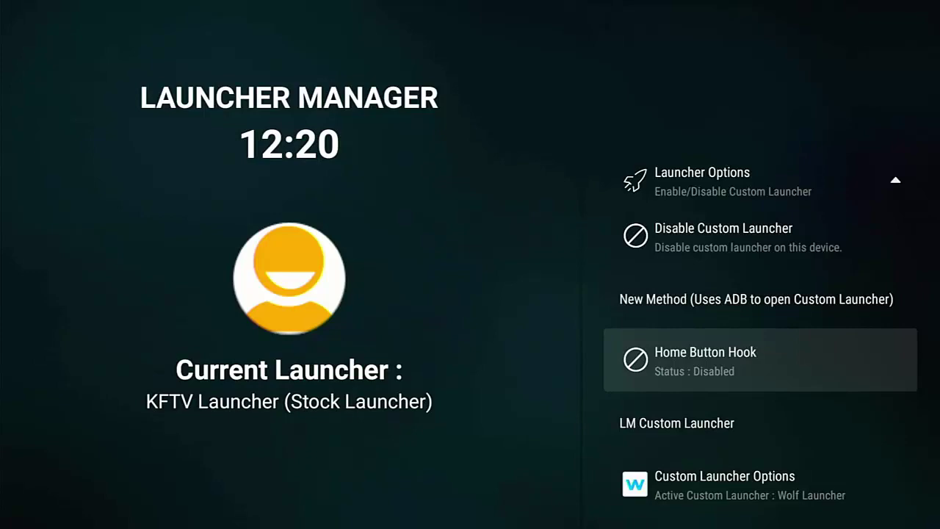
key(Return)
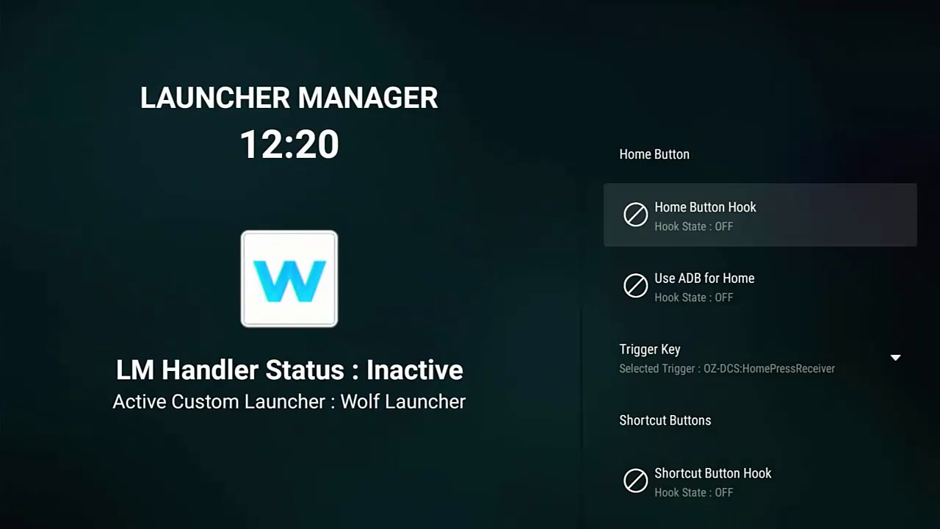
key(Return)
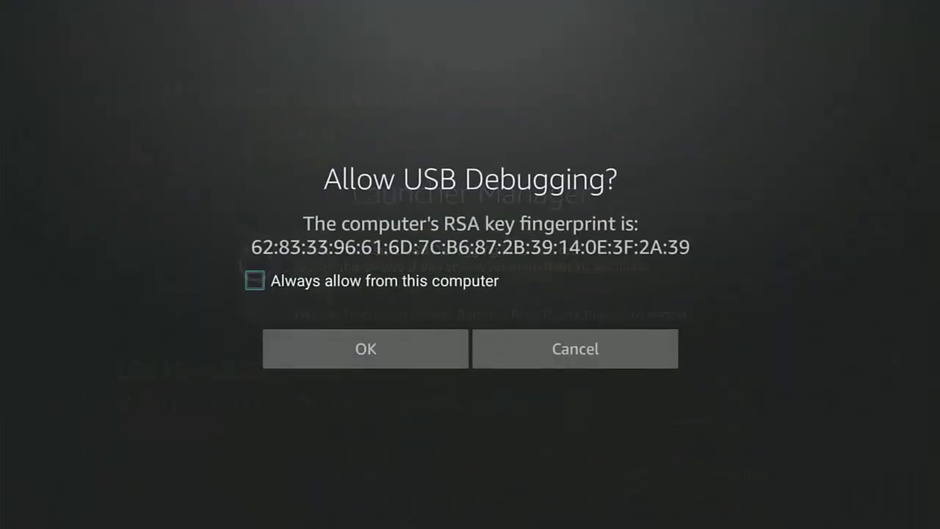
Step: Tick 'Always allow from this computer' and approve the USB debugging request
key(Down)
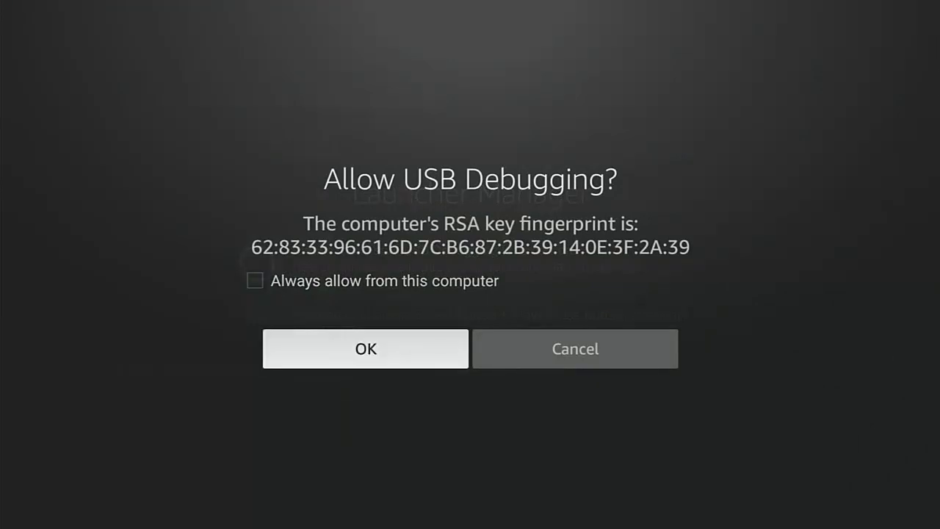
key(Up)
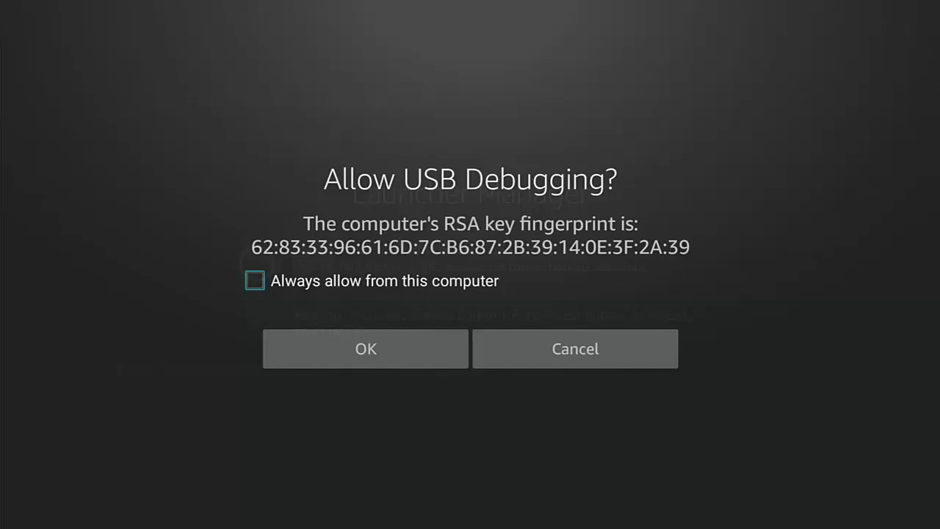
key(Return)
key(Down)
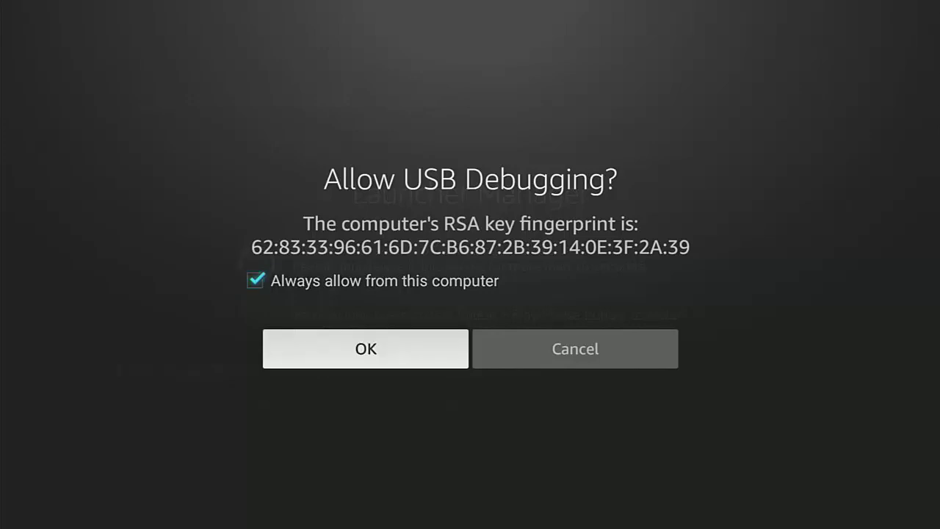
key(Return)
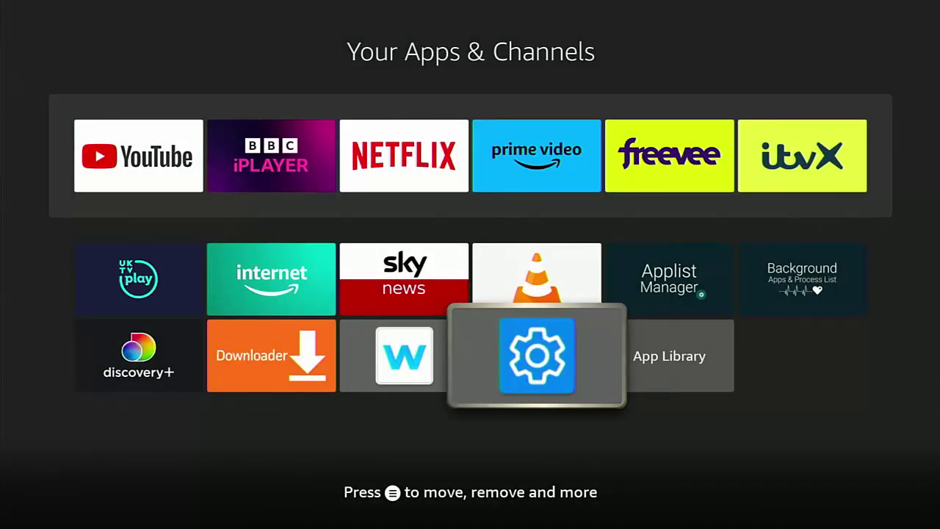
Step: Reopen Launcher Manager and go to the Home Button Hook settings under Launcher Options
key(Return)
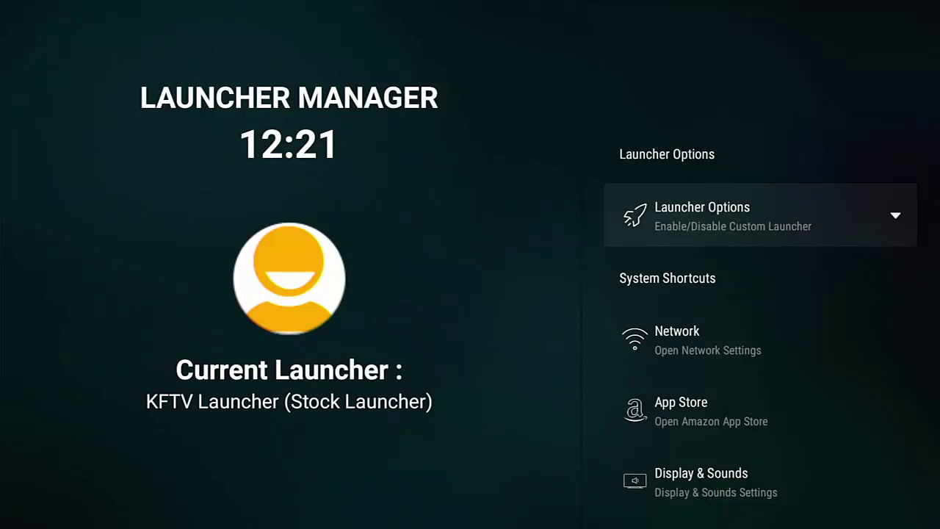
key(Return)
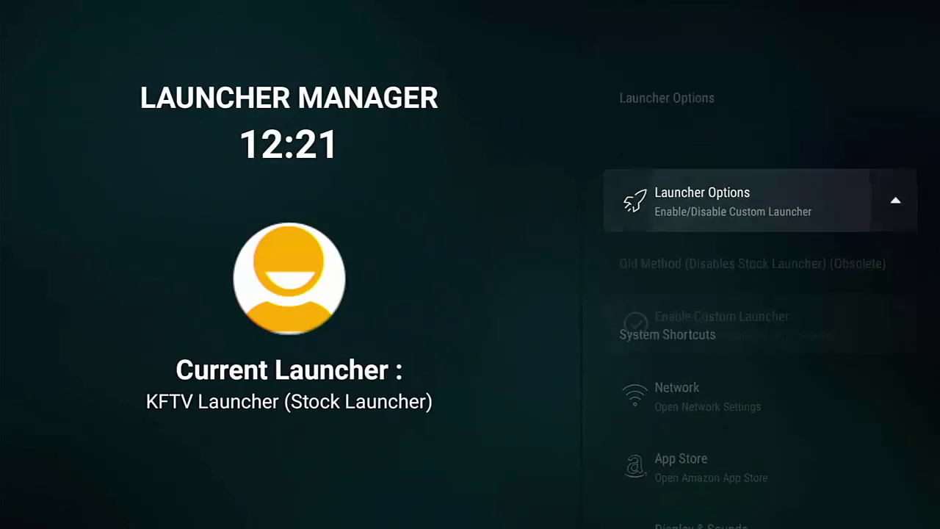
key(Down)
key(Down)
key(Down)
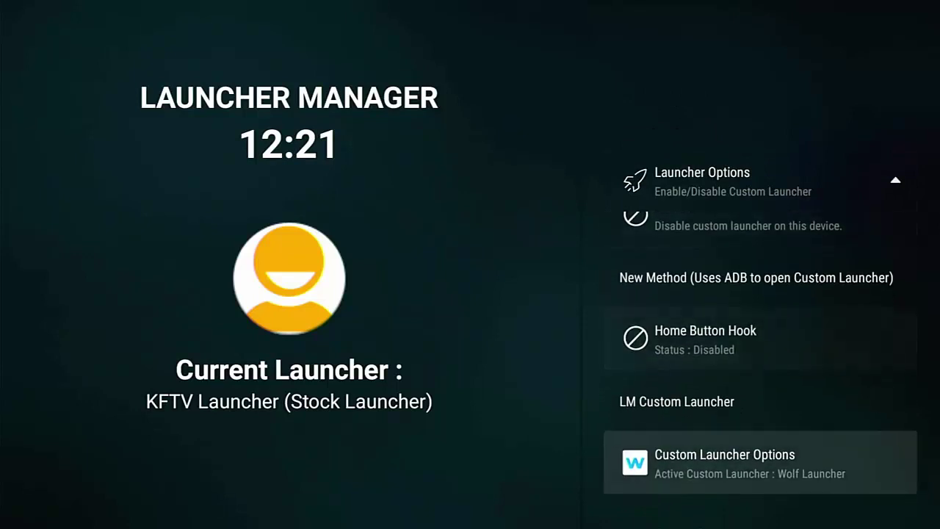
key(Up)
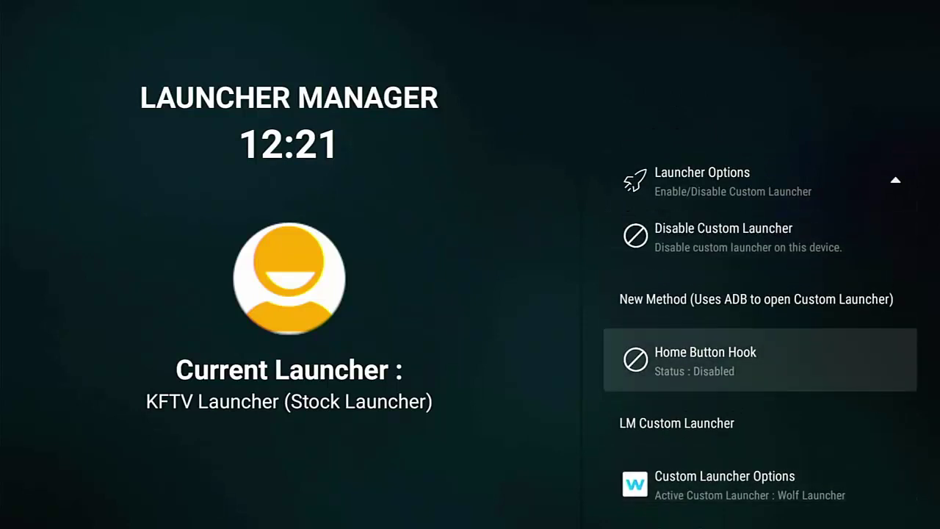
key(Return)
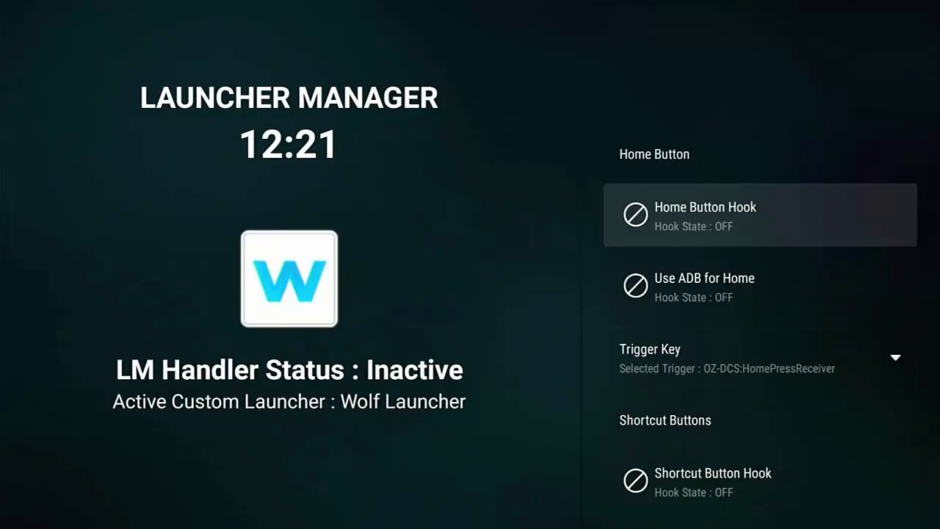
Step: Turn the Home Button Hook state ON and enable Use ADB for Home
key(Return)
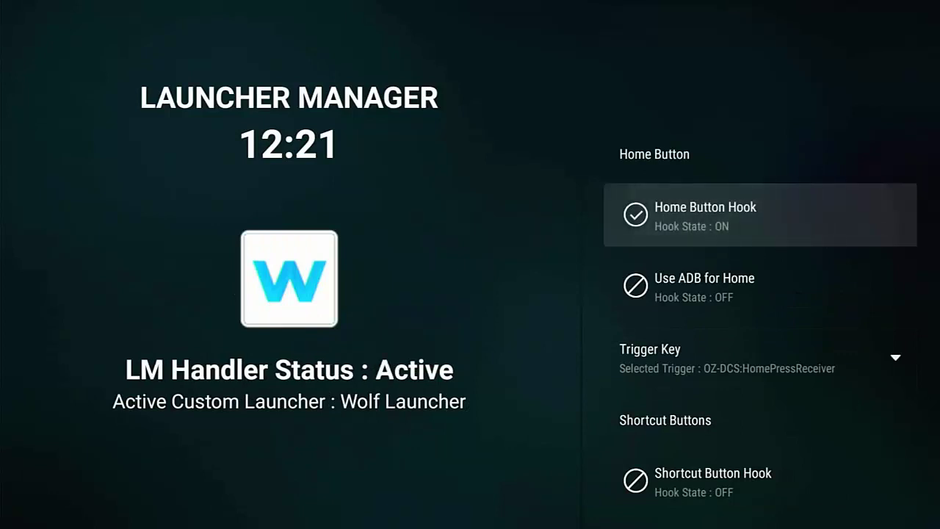
key(Down)
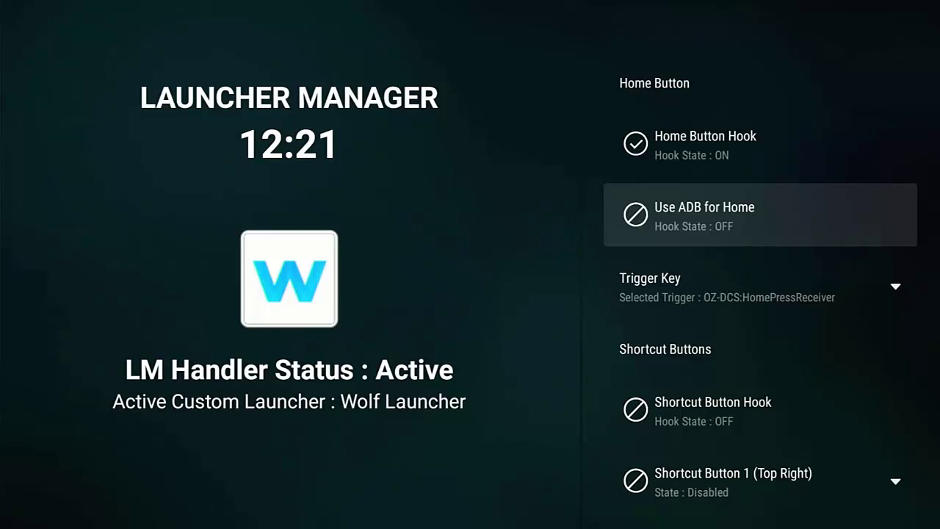
key(Return)
key(Down)
key(Down)
key(Down)
key(Down)
key(Down)
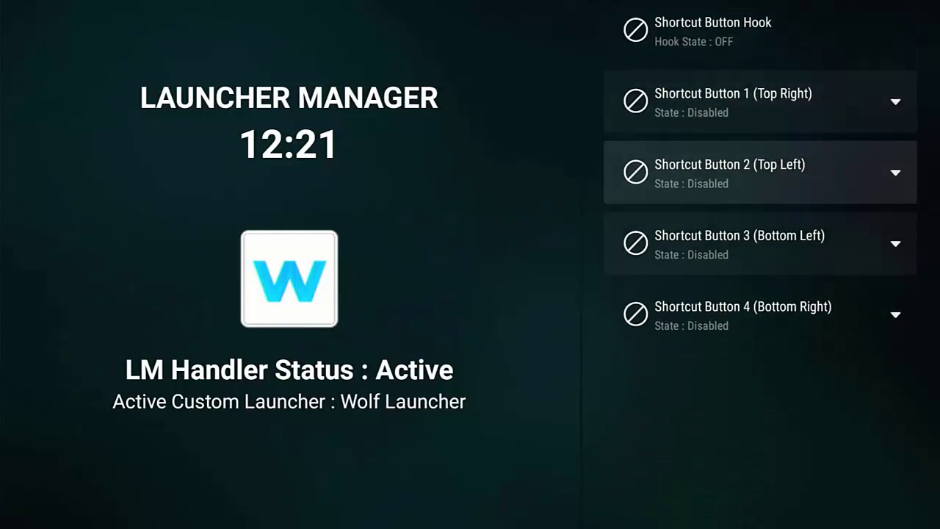
key(Up)
key(Up)
key(Up)
key(Up)
key(Up)
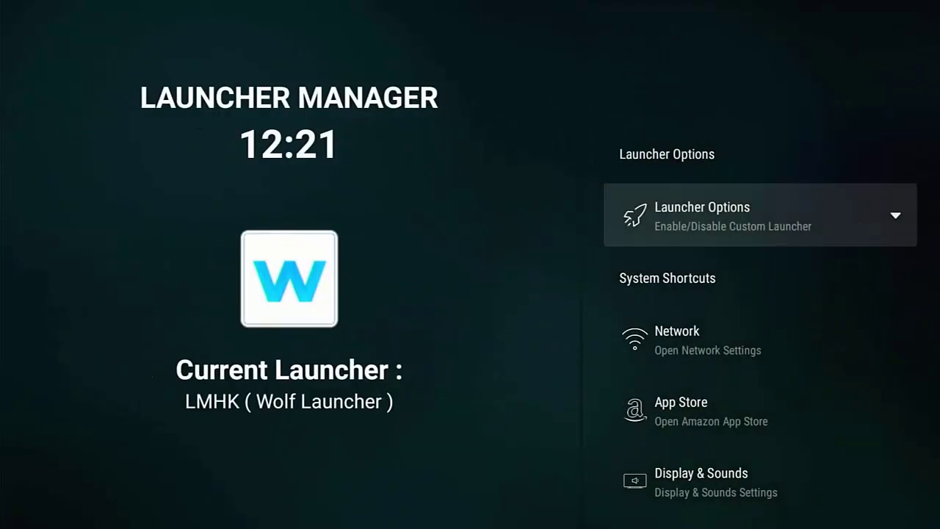
Step: Open the LM Custom Launcher Handler page, which shows Active status with Wolf Launcher
key(Down)
key(Down)
key(Up)
key(Up)
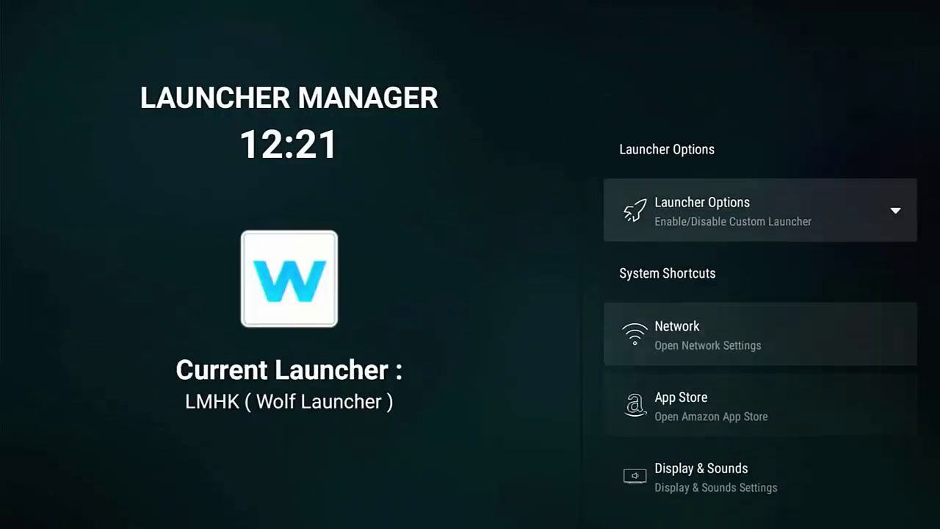
key(Return)
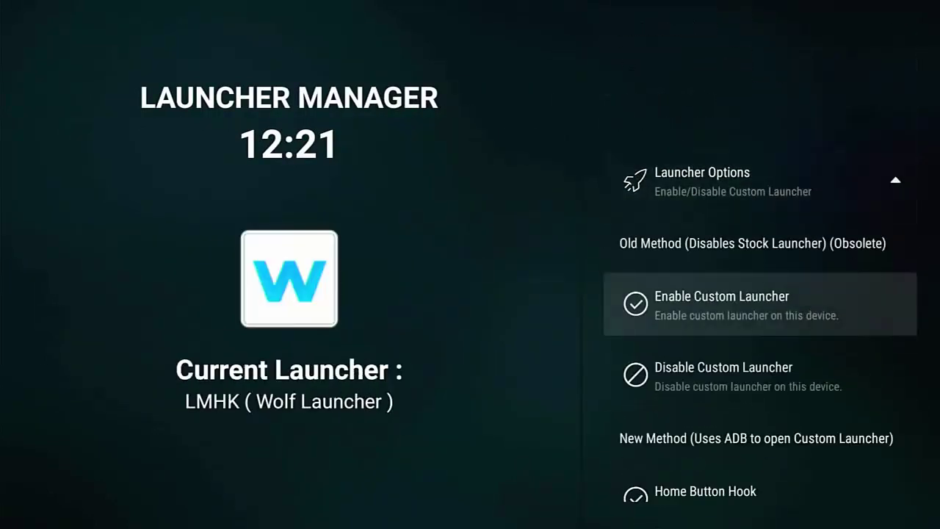
key(Down)
key(Down)
key(Down)
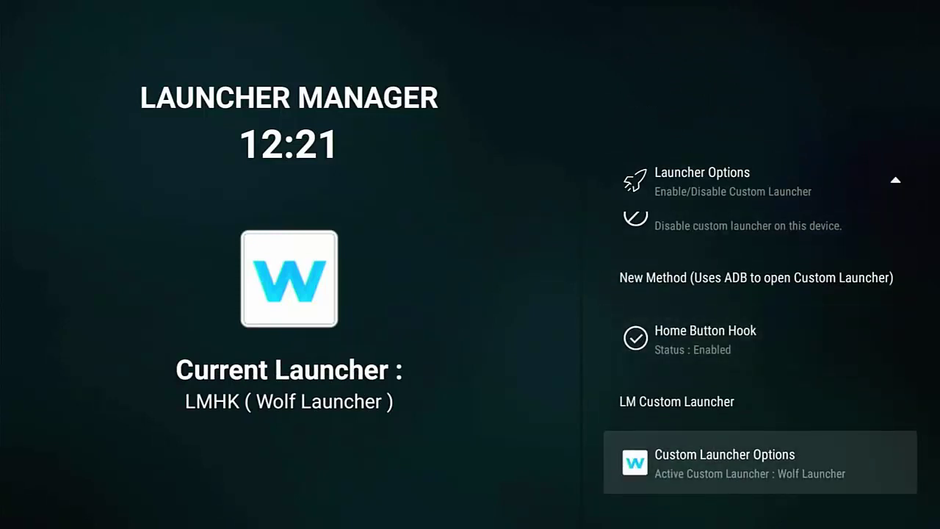
key(Escape)
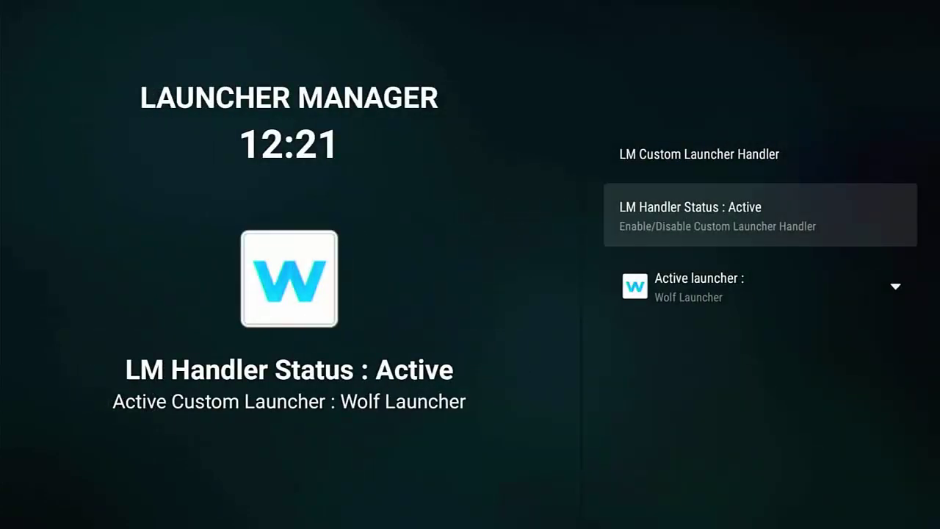
key(Down)
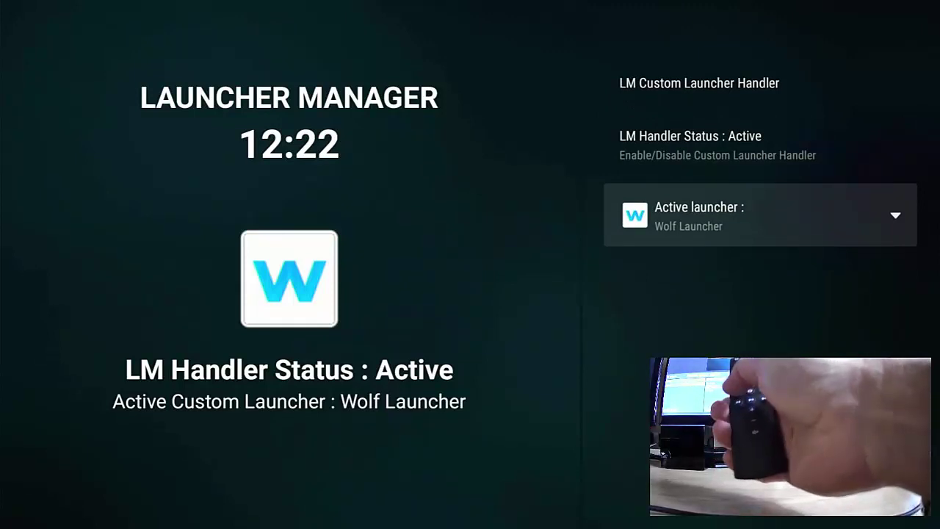
Step: Leave Launcher Manager, bring up Wolf Launcher as home, and browse its Applications grid
key(Escape)
key(Escape)
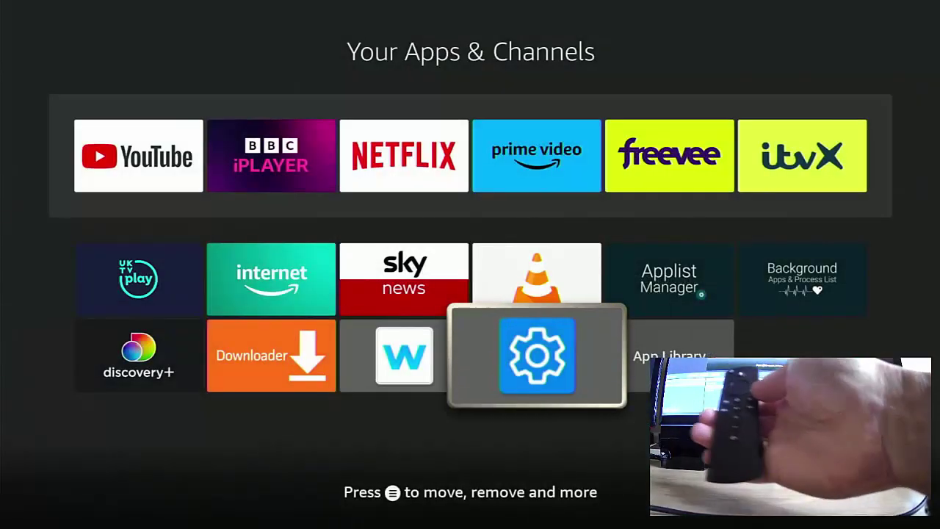
key(Escape)
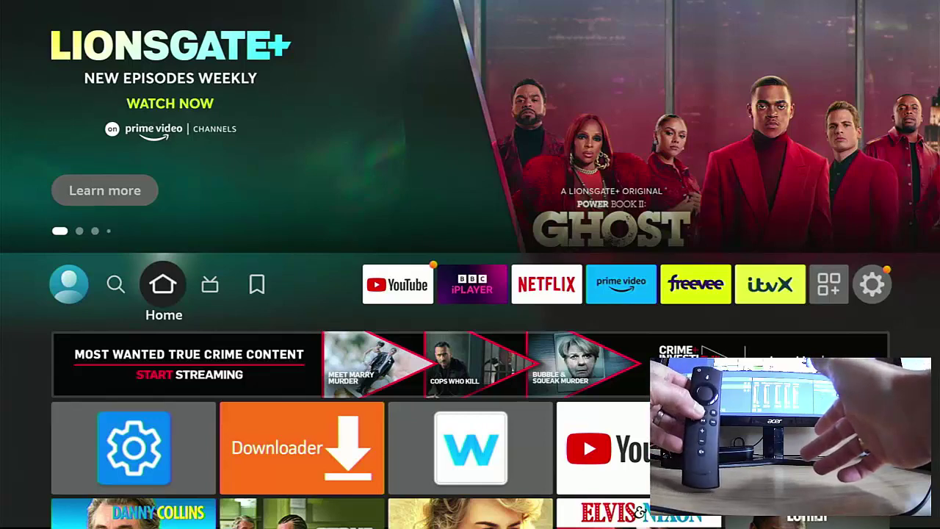
key(Home)
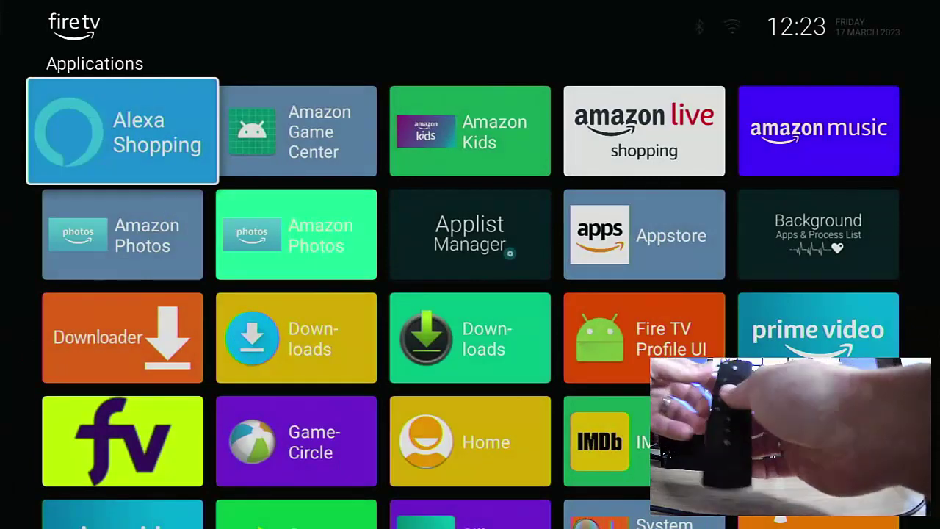
key(Right)
key(Right)
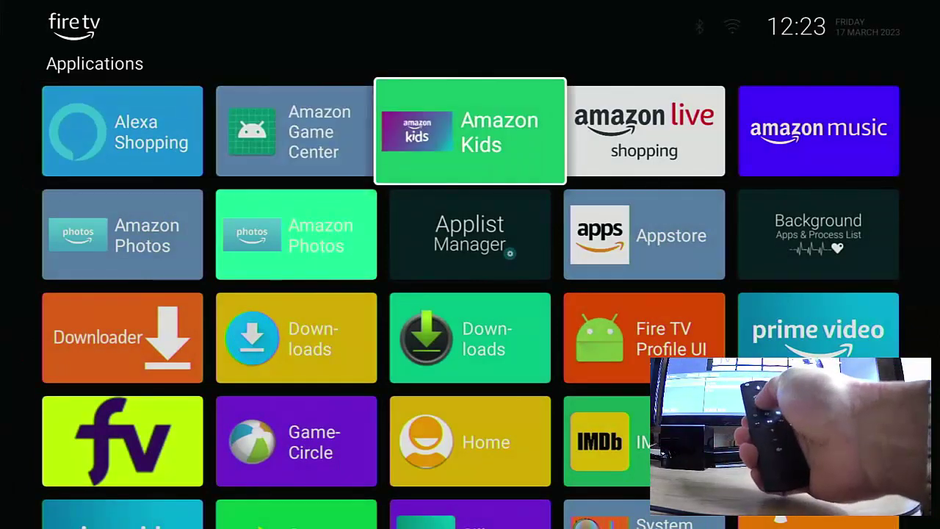
key(Down)
key(Down)
key(Down)
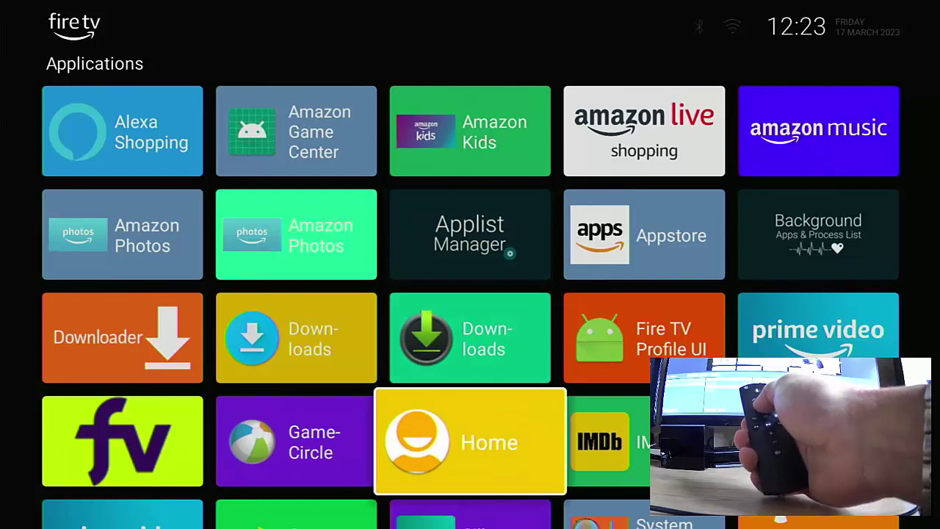
key(Down)
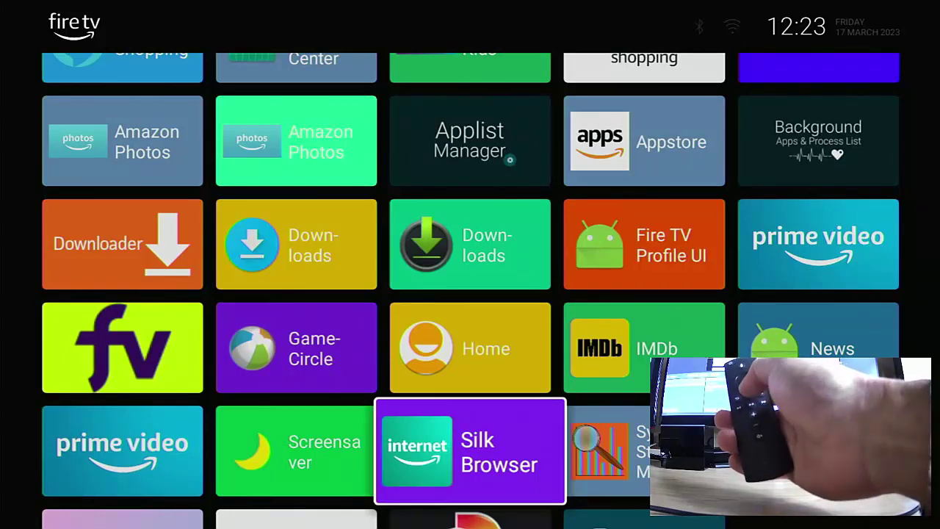
Step: Restart the Fire TV Stick 4K via Settings > My Fire TV > Restart and confirm
key(Home)
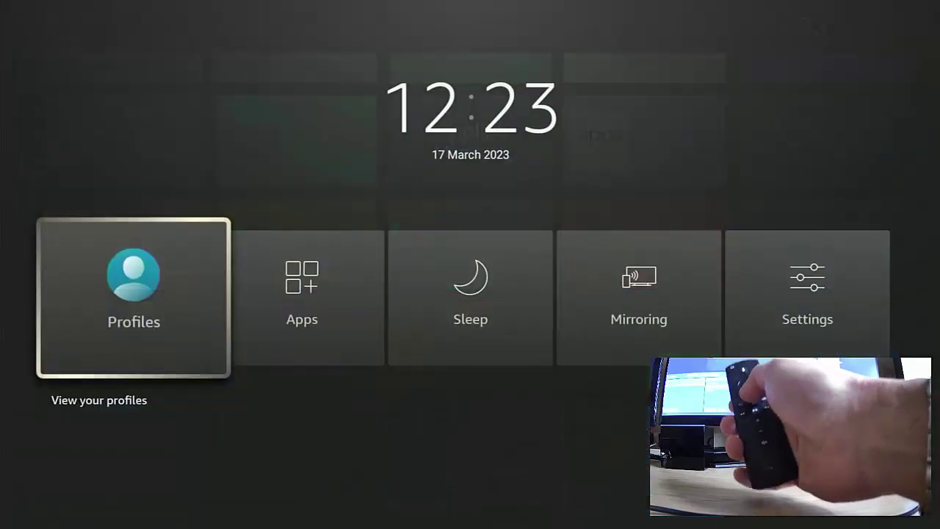
key(Right)
key(Right)
key(Right)
key(Right)
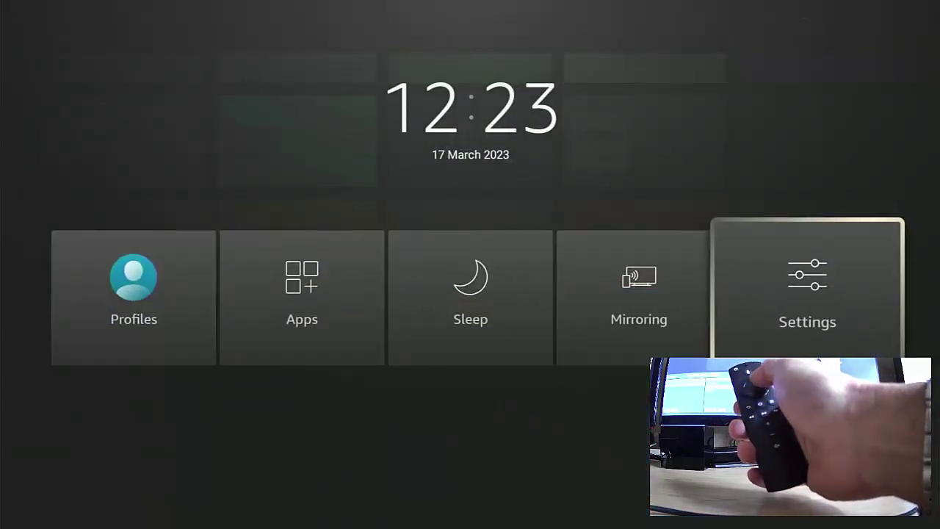
key(Escape)
key(Down)
key(Down)
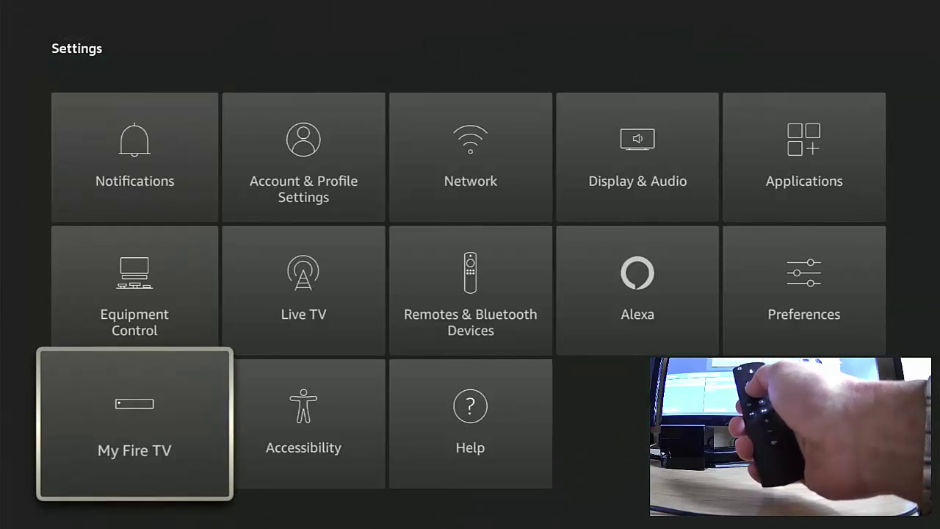
key(Return)
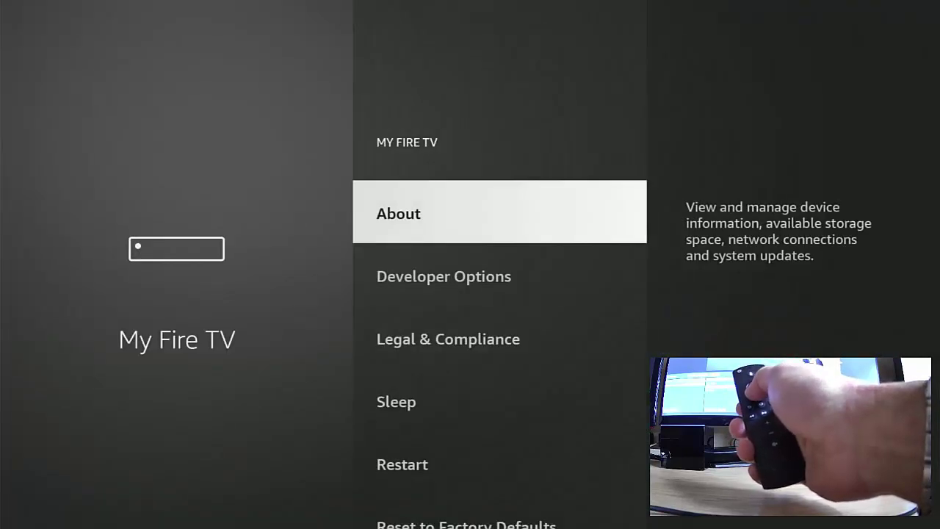
key(Down)
key(Down)
key(Down)
key(Down)
key(Return)
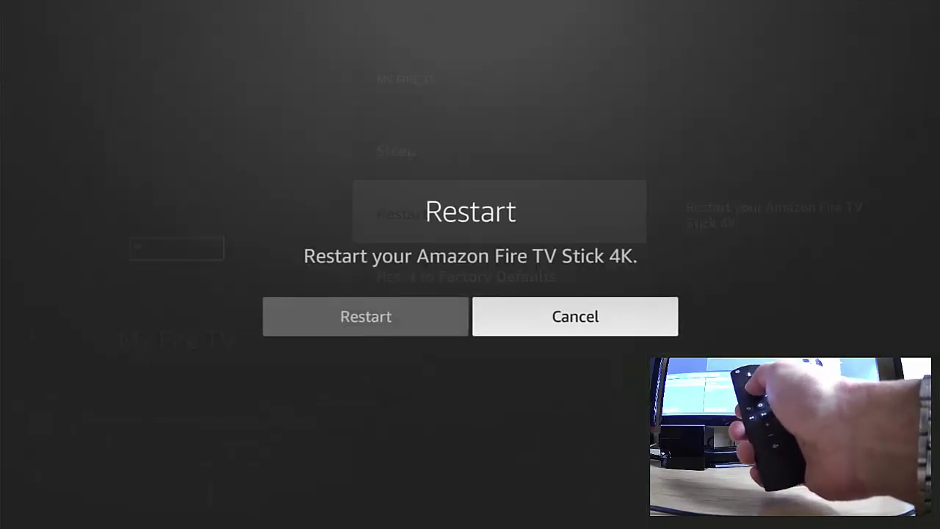
key(Left)
key(Return)
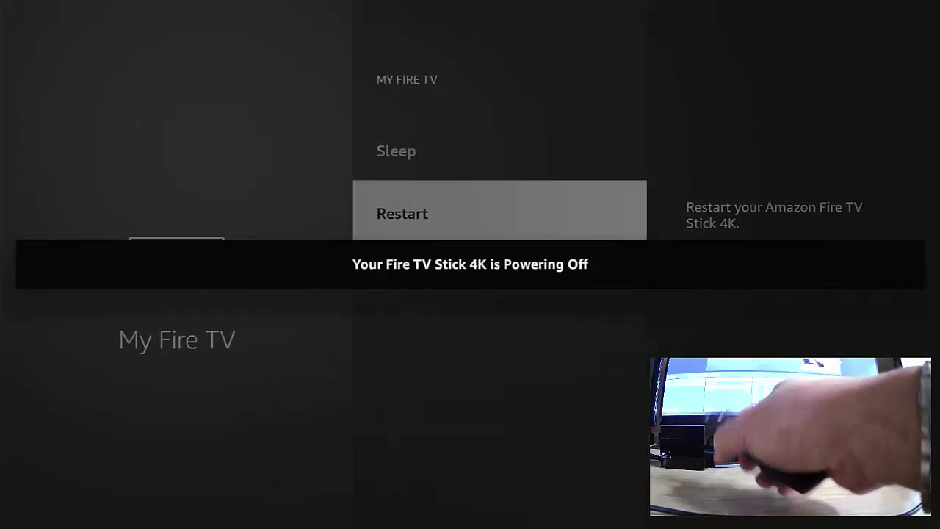